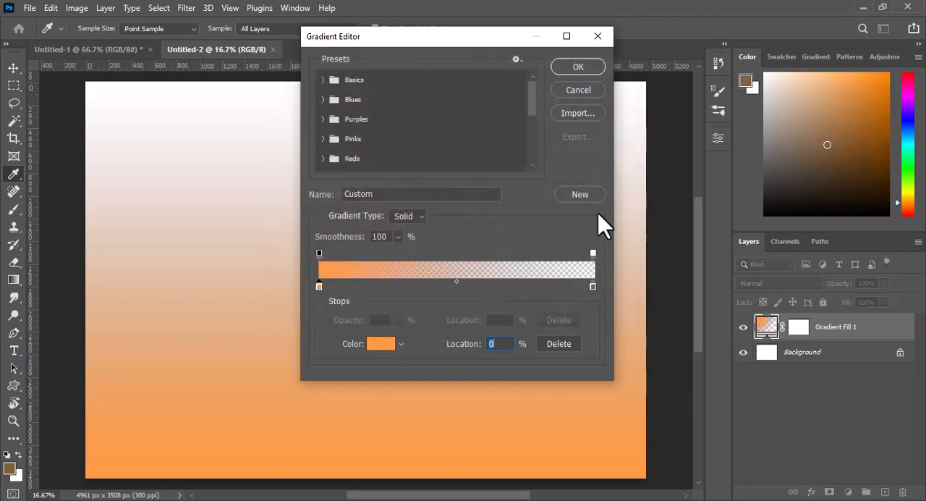
- Change the gradient's end colour stop to a fully saturated violet and remove the transparent opacity stop at that end
click(381, 345)
click(471, 142)
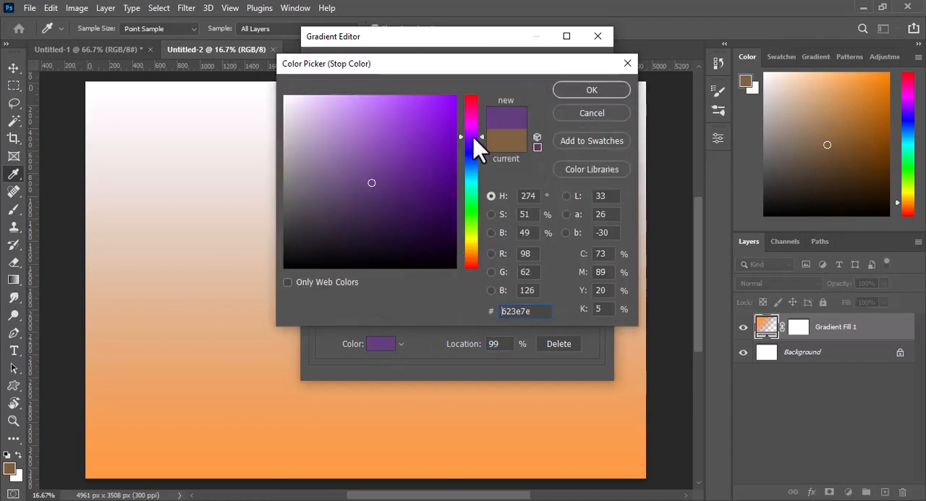
click(413, 109)
click(438, 99)
drag(438, 100, 457, 99)
drag(481, 142, 480, 140)
click(588, 93)
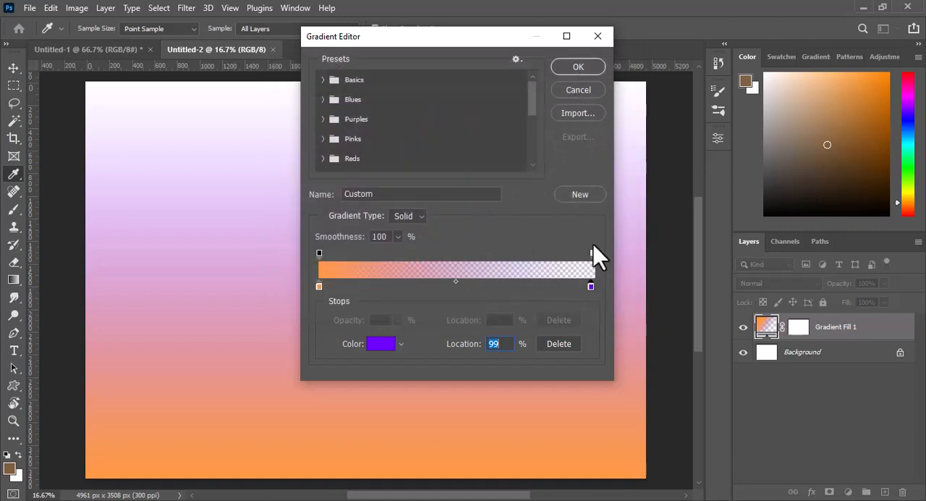
drag(593, 246, 592, 236)
key(Return)
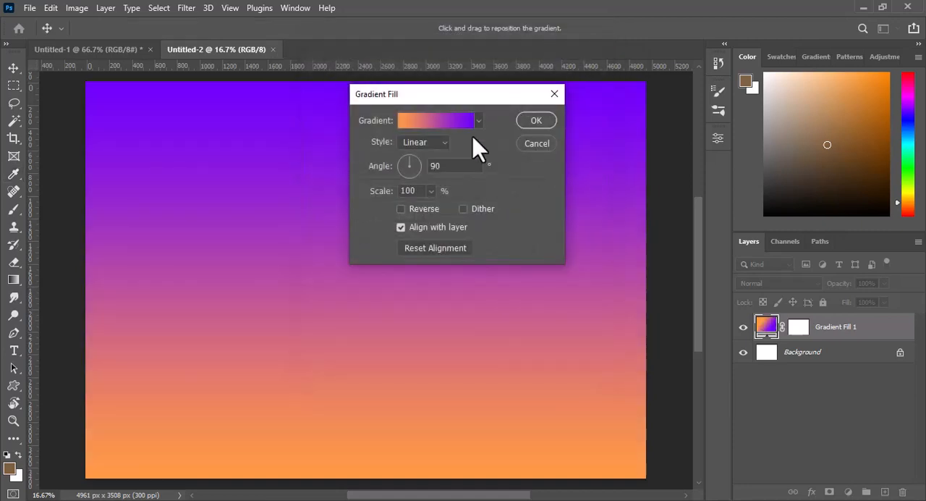
- Tilt the linear gradient fill slightly counter-clockwise so violet starts in the canvas's upper-left corner, and apply it
click(405, 160)
click(403, 159)
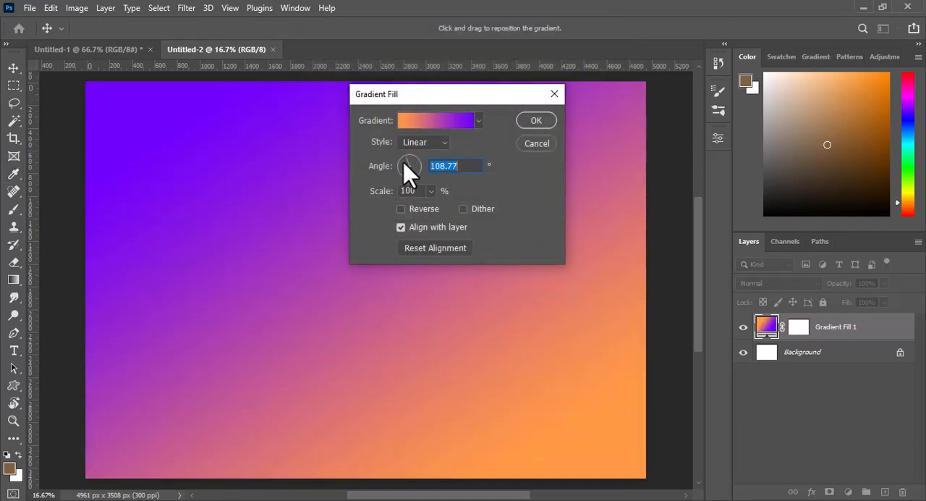
click(536, 121)
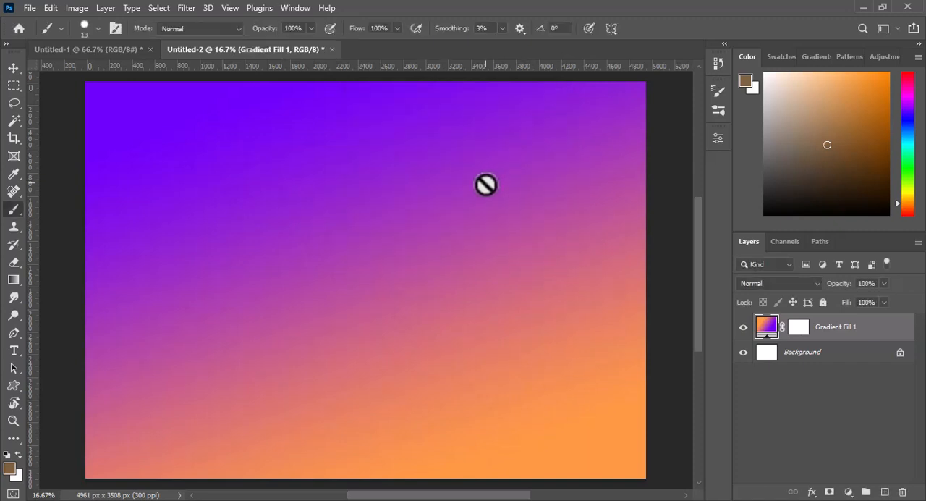
- Edit the gradient fill layer to shift the midpoint between the orange and violet stops to 62%
double_click(765, 327)
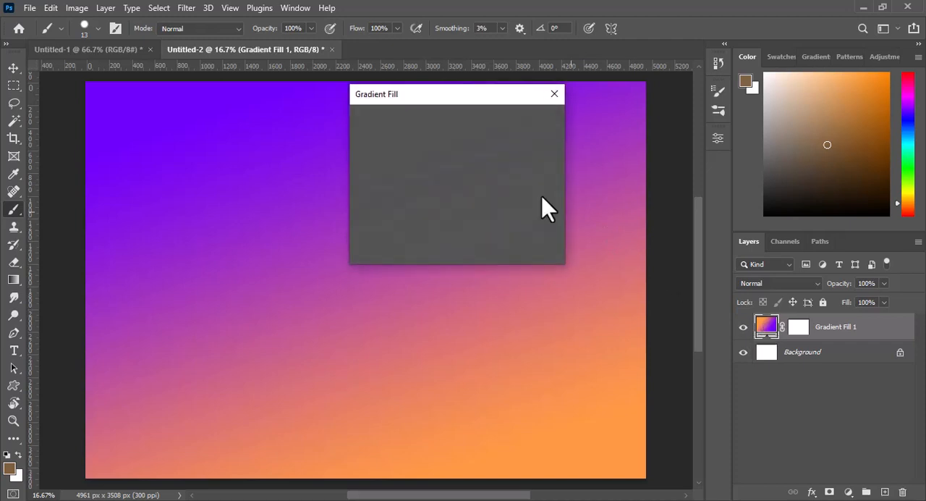
click(445, 123)
click(591, 286)
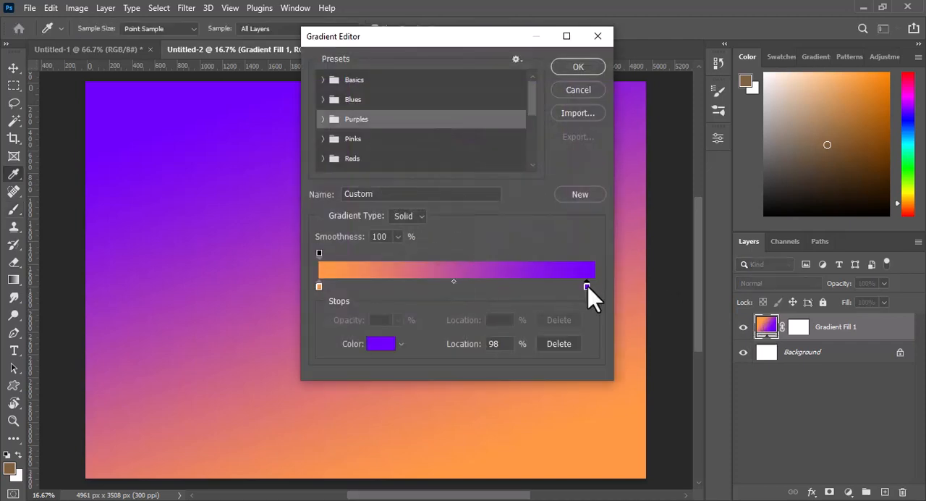
drag(455, 282, 488, 284)
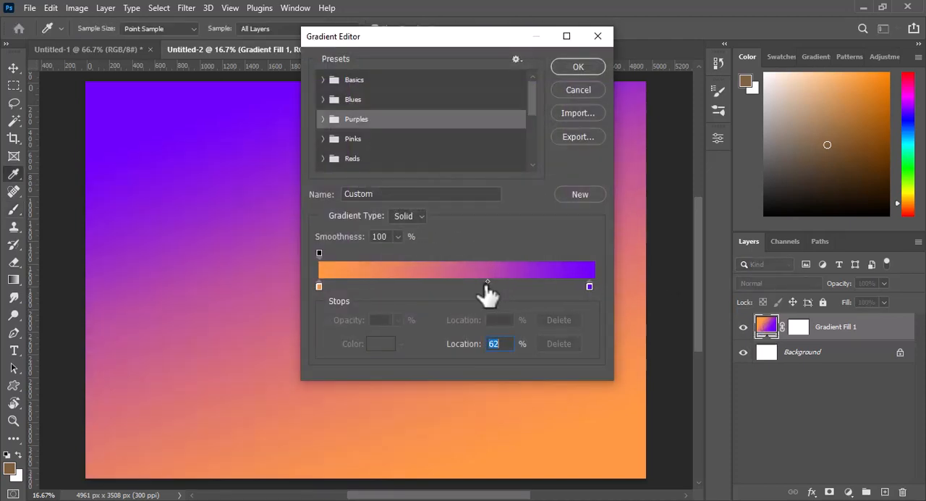
click(578, 66)
click(535, 120)
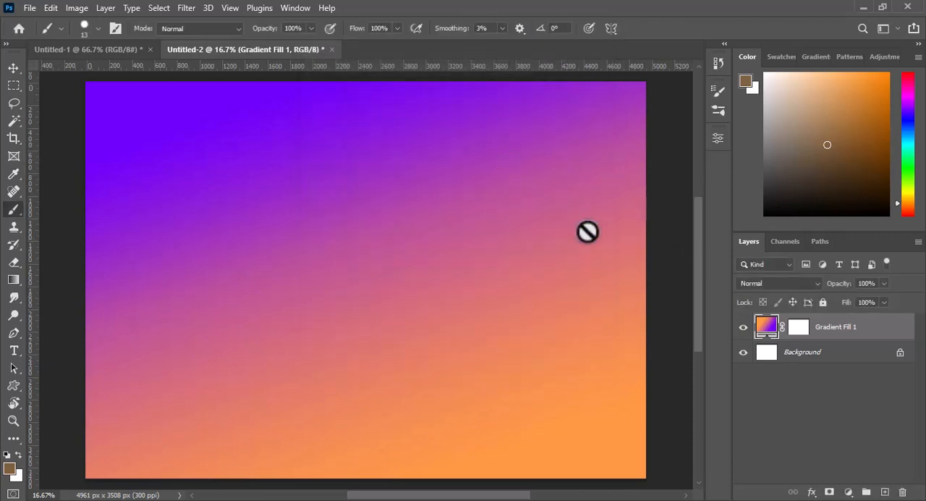
- Add a new layer above the background and lasso a three-peaked mountain outline starting from the canvas's left edge
click(832, 352)
click(885, 492)
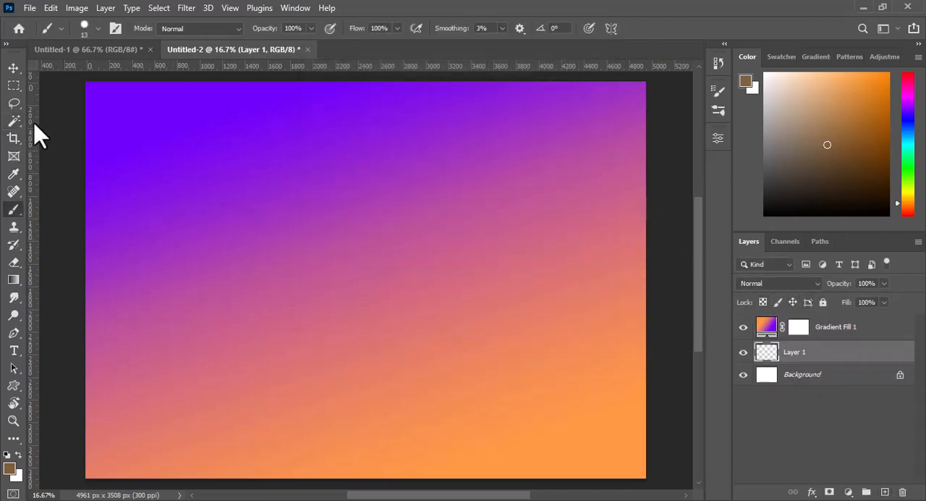
key(l)
drag(86, 396, 324, 397)
mouse_move(549, 393)
mouse_down()
mouse_move(504, 357)
mouse_move(430, 262)
mouse_up()
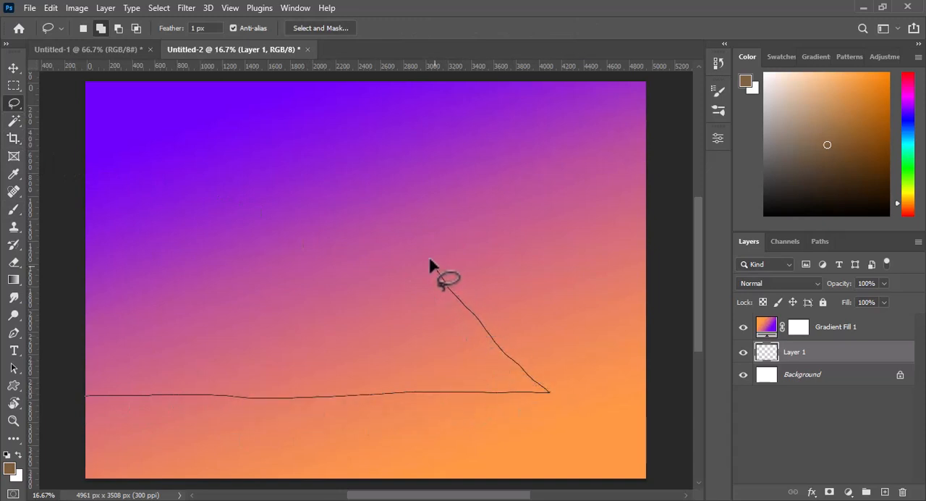
mouse_move(346, 327)
mouse_down()
mouse_move(293, 272)
mouse_move(259, 254)
mouse_move(242, 283)
mouse_move(203, 272)
mouse_move(155, 206)
mouse_move(97, 256)
mouse_move(72, 431)
mouse_up()
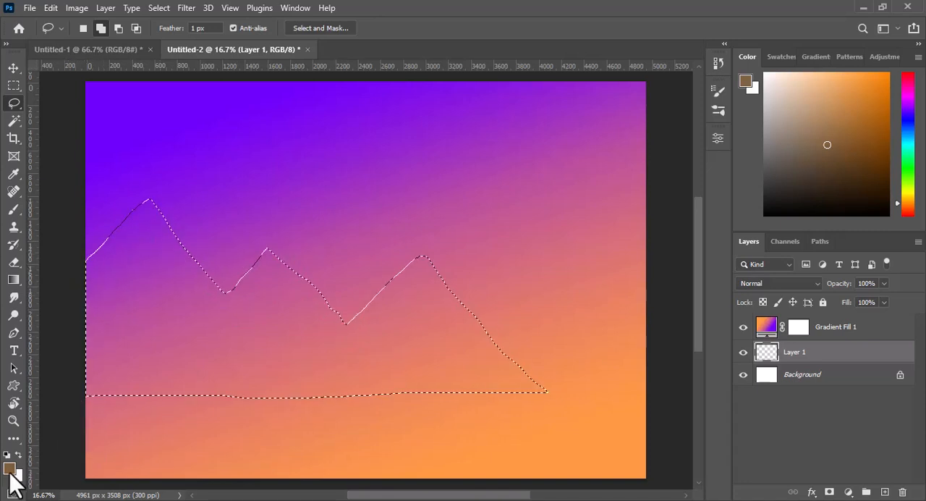
- Fill the mountain outline with a dark muted brown and move its layer above the gradient fill layer
click(9, 468)
drag(382, 190, 367, 190)
click(576, 90)
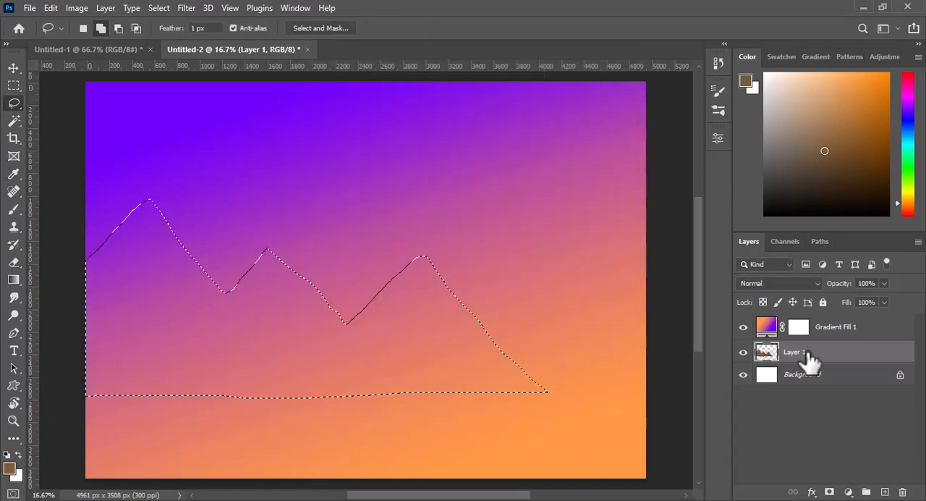
drag(810, 360, 813, 325)
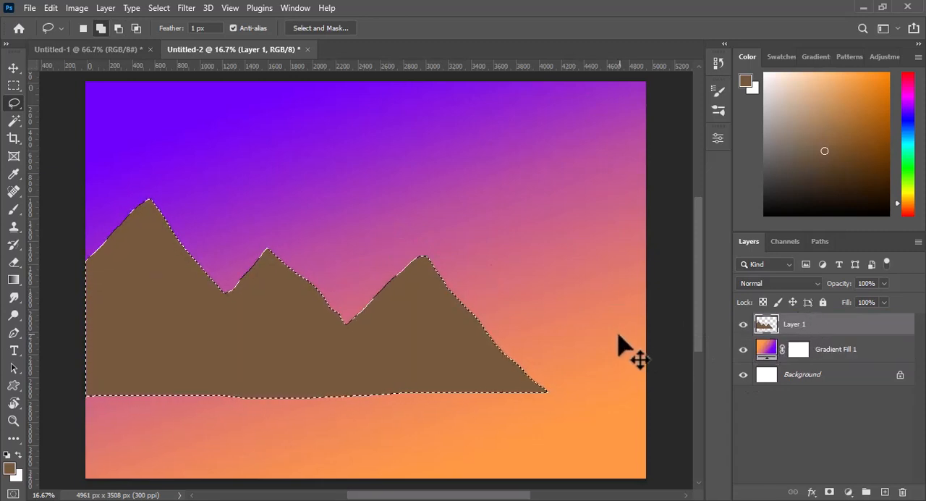
key(ctrl+d)
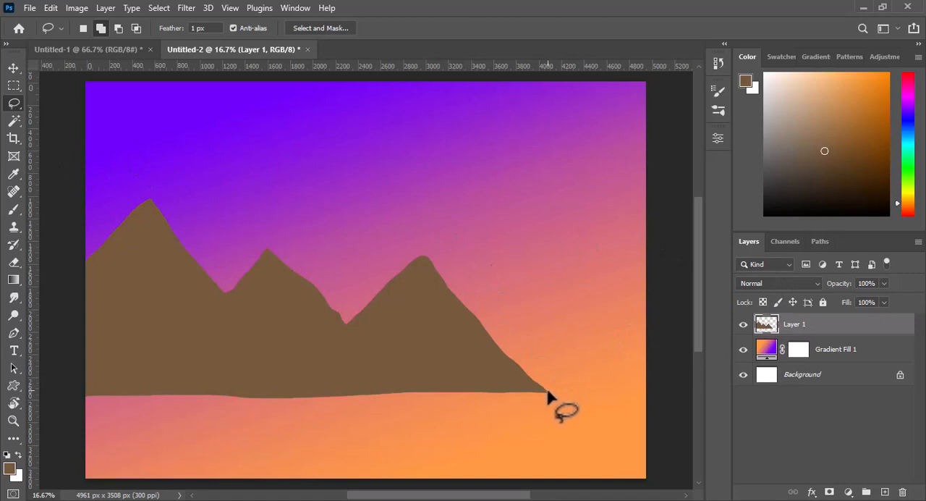
- Lasso the right-hand faces of all three peaks, with jagged inner edges running down from each summit
mouse_move(548, 392)
mouse_down()
mouse_move(513, 366)
mouse_move(428, 263)
mouse_move(433, 325)
mouse_move(446, 329)
mouse_move(430, 329)
mouse_move(438, 386)
mouse_move(547, 393)
mouse_up()
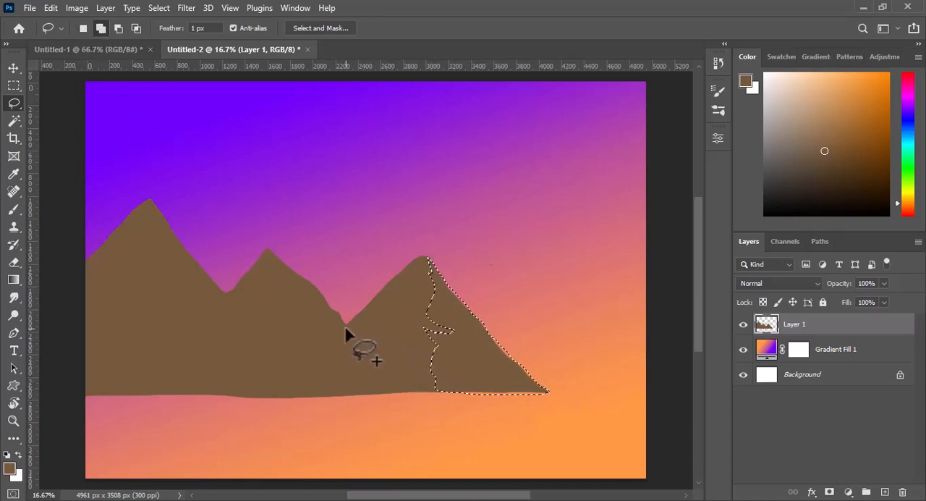
mouse_move(345, 325)
mouse_down()
mouse_move(268, 249)
mouse_move(290, 359)
mouse_move(346, 325)
mouse_up()
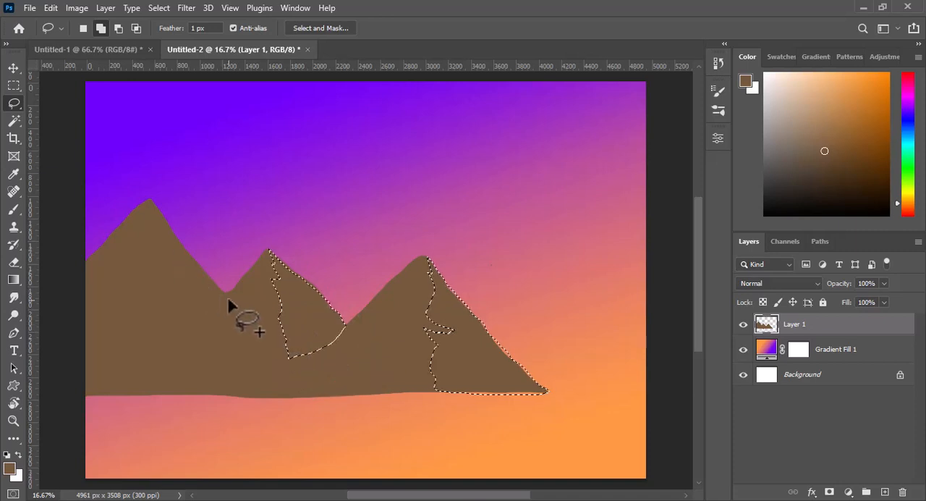
mouse_move(224, 293)
mouse_down()
mouse_move(149, 198)
mouse_move(151, 243)
mouse_move(166, 261)
mouse_move(142, 257)
mouse_move(163, 290)
mouse_move(135, 281)
mouse_move(133, 341)
mouse_move(169, 342)
mouse_move(216, 317)
mouse_move(227, 297)
mouse_up()
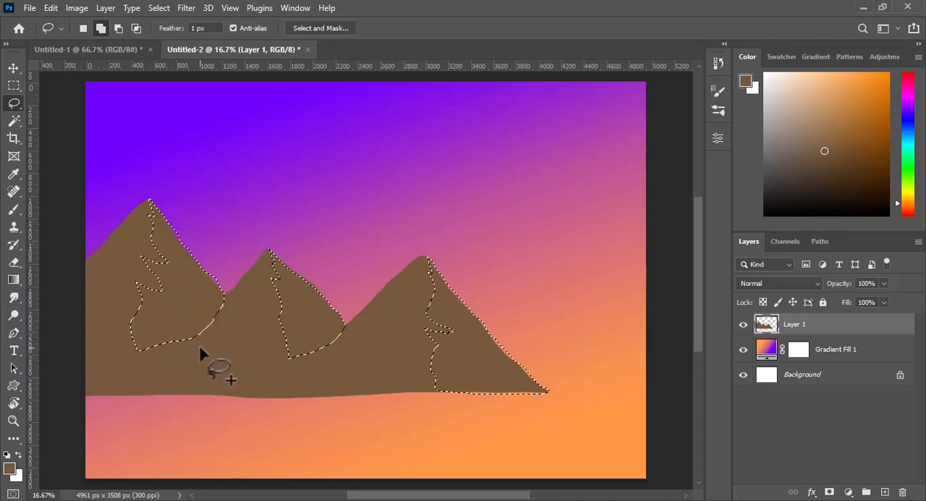
- Fill the selected mountain faces with light brown #ae804c and clear the selection
click(10, 469)
click(586, 92)
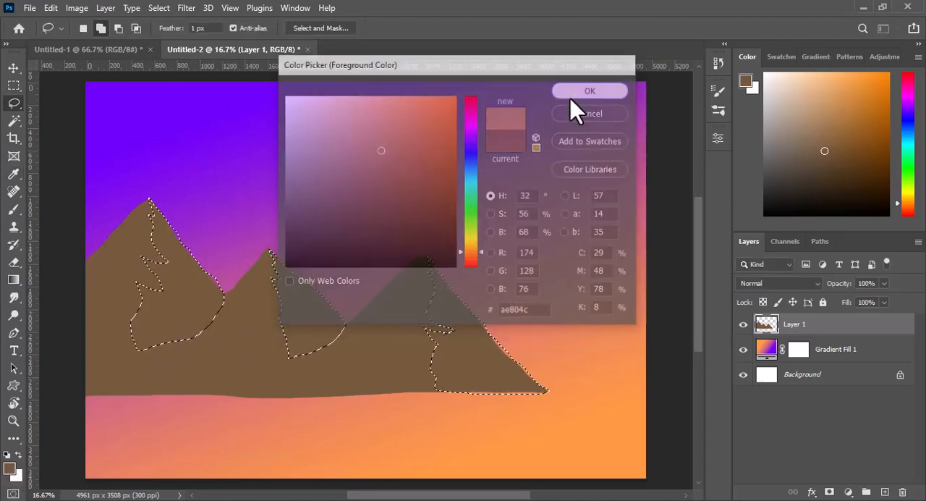
key(alt+BackSpace)
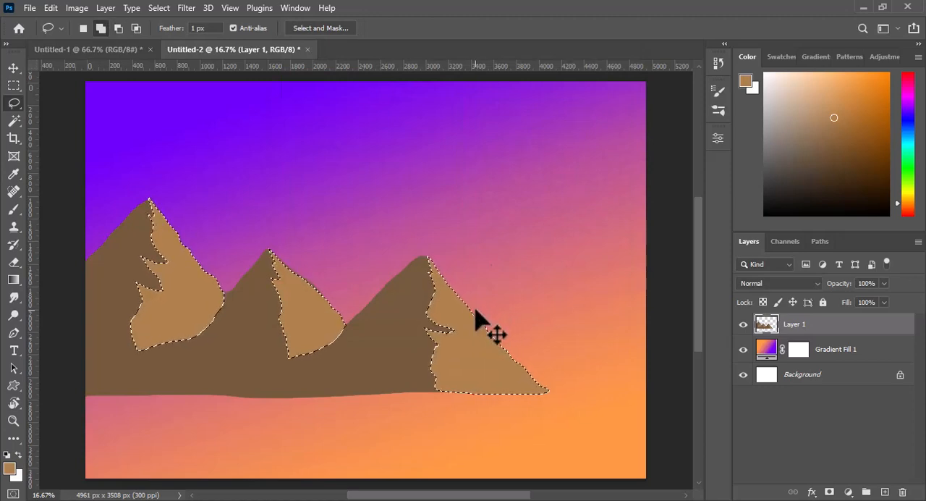
key(ctrl+z)
key(ctrl+shift+z)
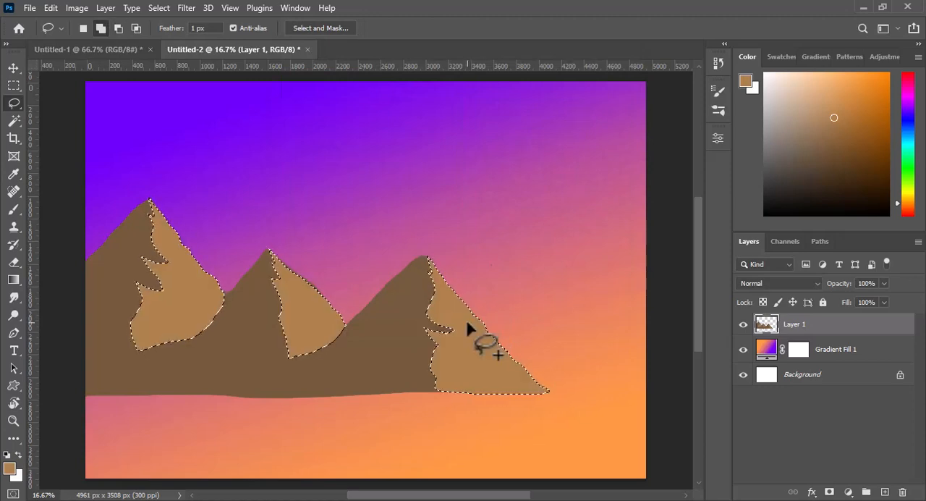
key(ctrl+d)
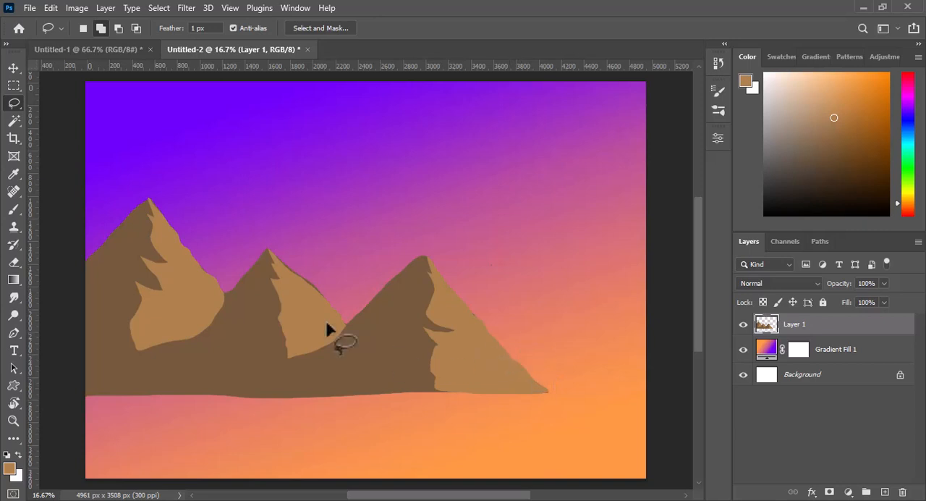
- Switch to the Brush tool and set the brush size to 14 px
click(13, 209)
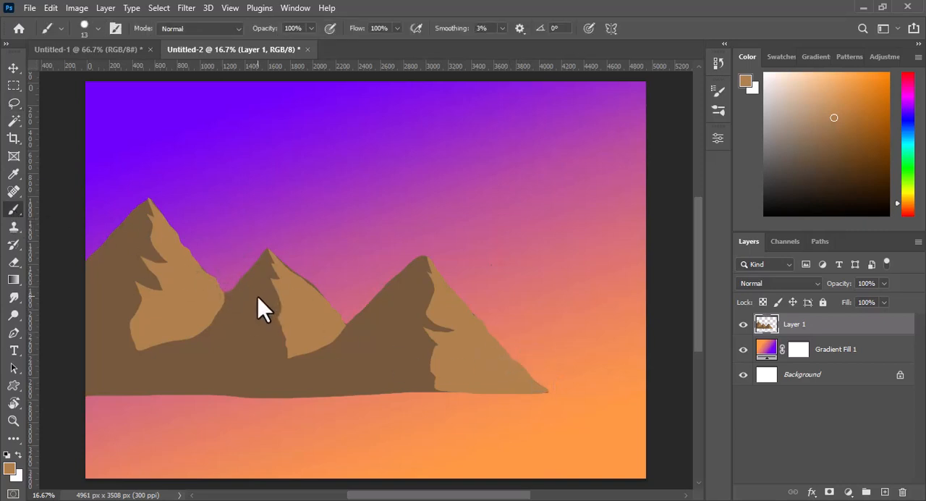
click(97, 28)
click(82, 73)
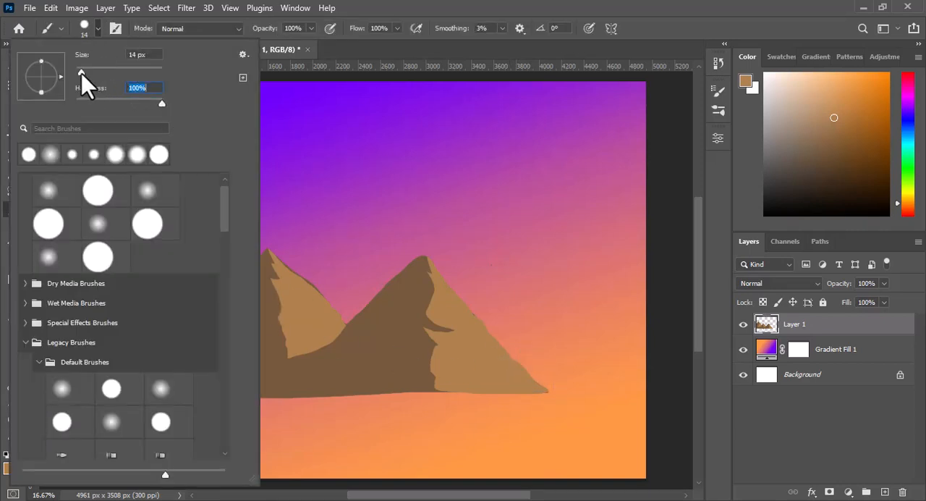
click(98, 29)
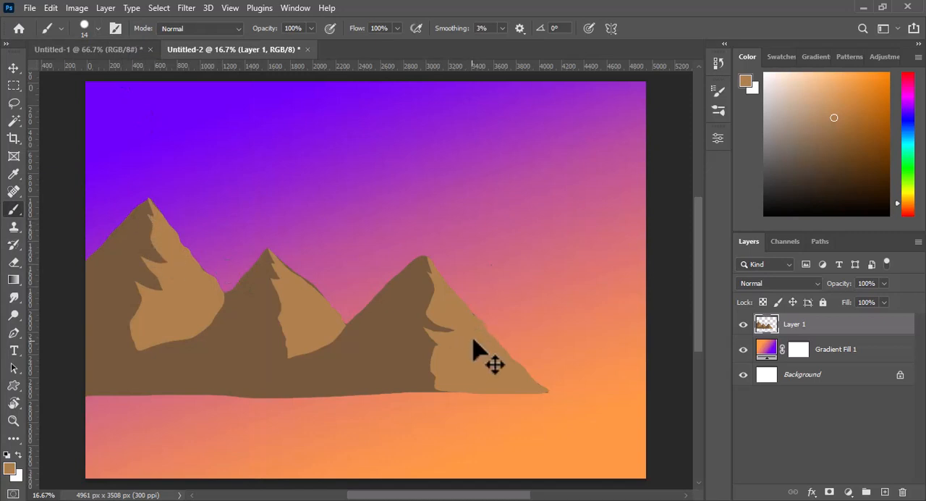
- Paint jagged strokes in the sampled browns along the upper shadow edge of the rightmost peak
drag(495, 320, 529, 322)
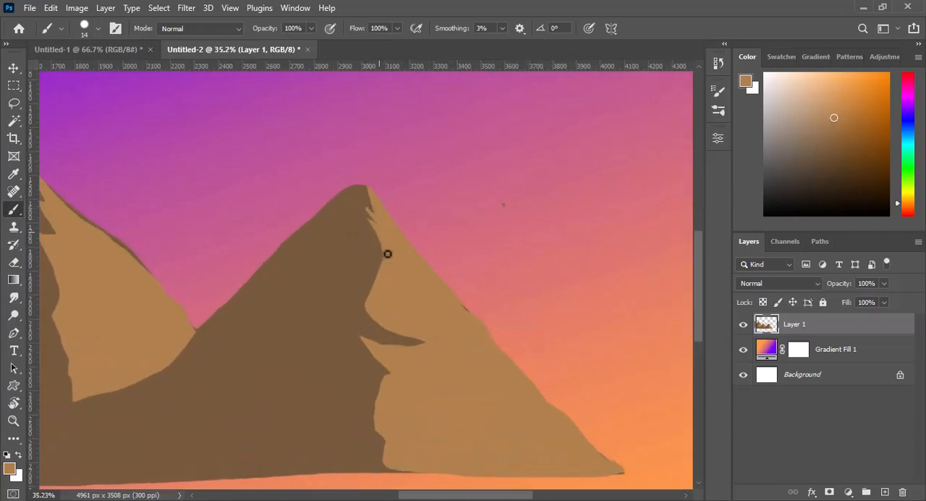
alt+click(368, 273)
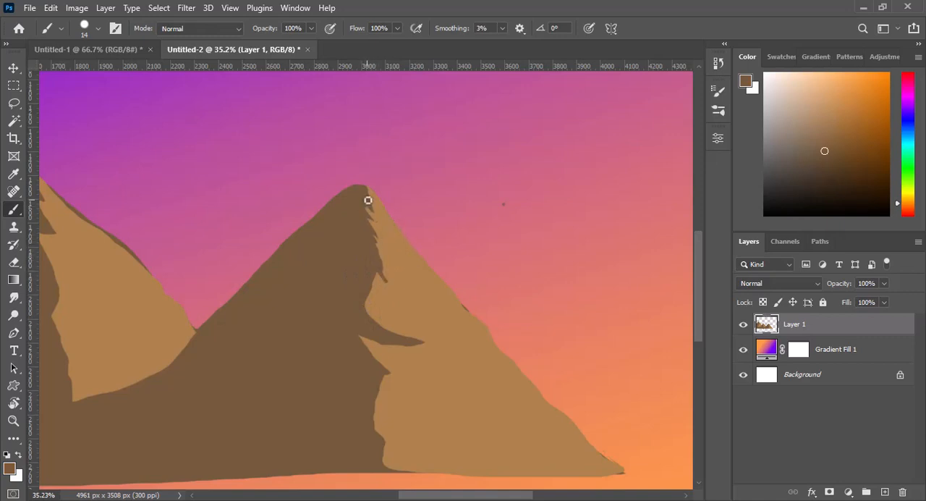
alt+click(388, 230)
mouse_move(368, 200)
mouse_down()
mouse_move(394, 252)
mouse_move(373, 272)
mouse_move(403, 307)
mouse_up()
alt+click(372, 273)
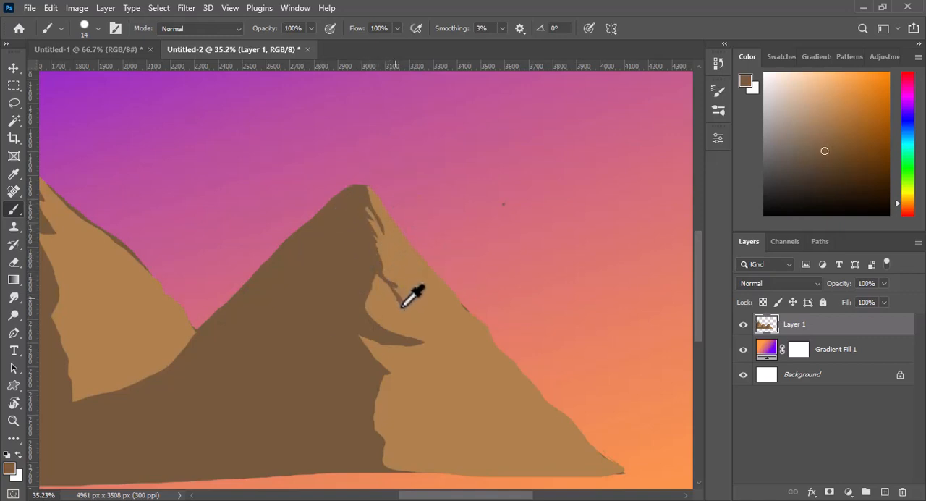
alt+click(403, 296)
alt+click(370, 304)
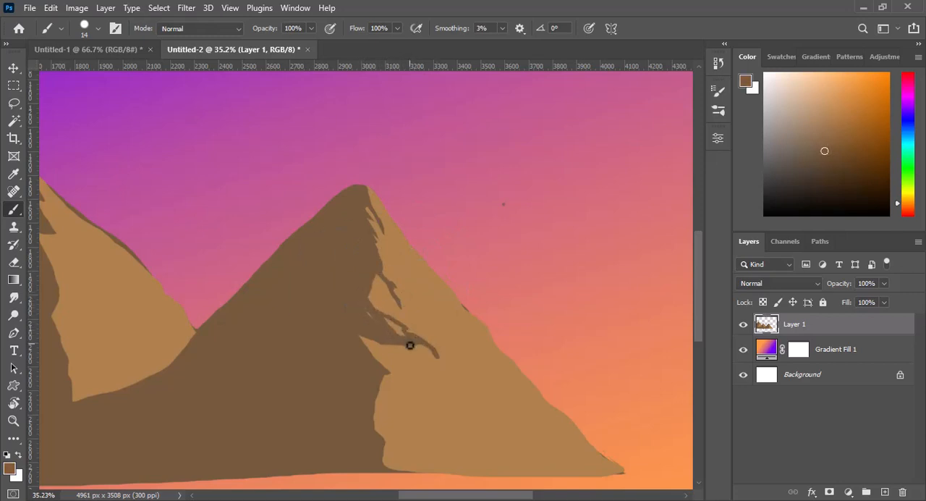
- Roughen the middle part of the rightmost peak's shadow edge with thin strokes, alternating the sampled light and dark browns
alt+click(442, 366)
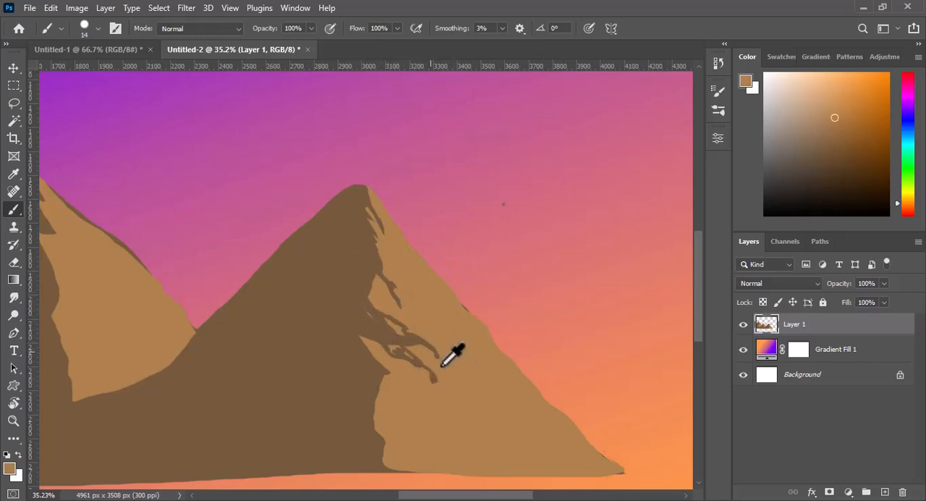
alt+click(371, 329)
mouse_move(361, 336)
mouse_down()
mouse_move(377, 363)
mouse_move(368, 360)
mouse_move(370, 395)
mouse_up()
alt+click(409, 389)
alt+click(378, 368)
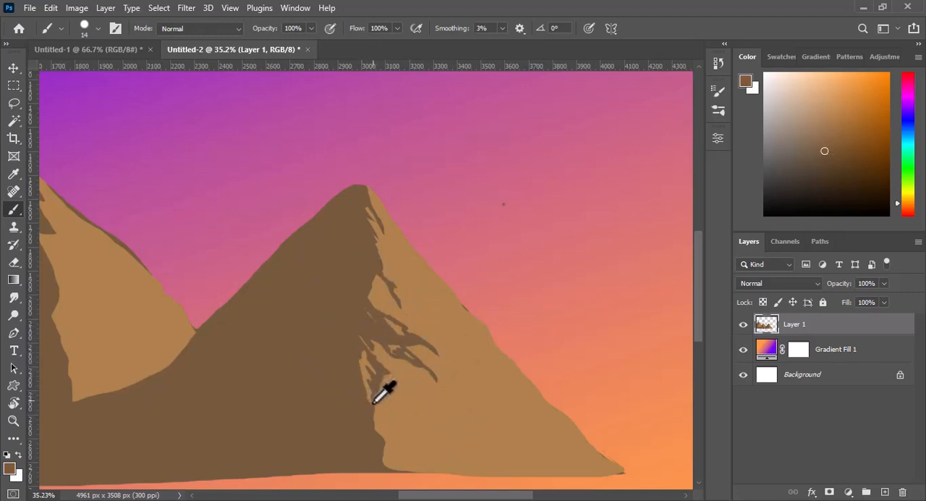
alt+click(381, 307)
alt+click(373, 284)
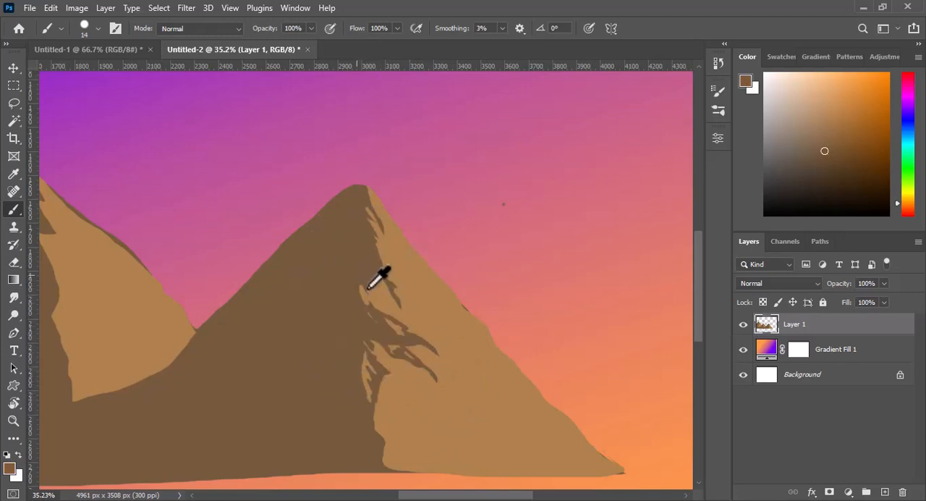
- Refine the rightmost peak's shadow edge near the summit with finer light and dark brown strokes
drag(698, 295, 699, 316)
alt+click(455, 284)
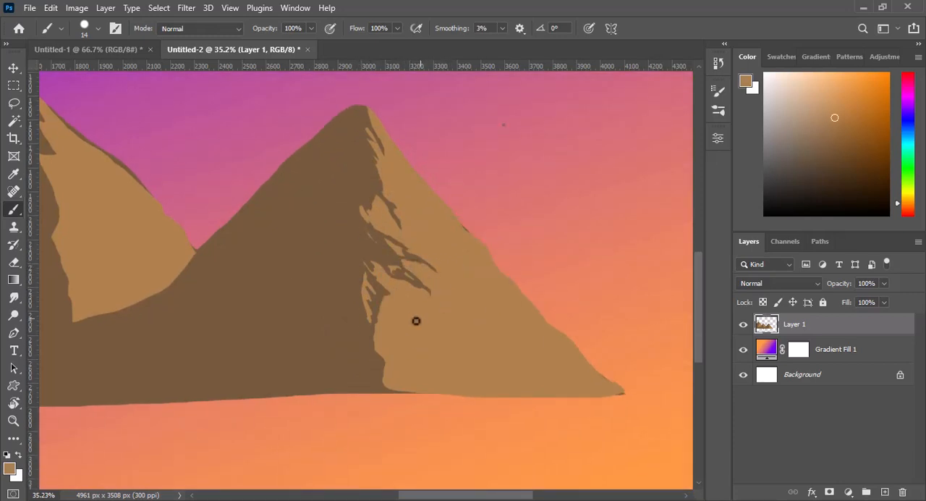
alt+click(372, 161)
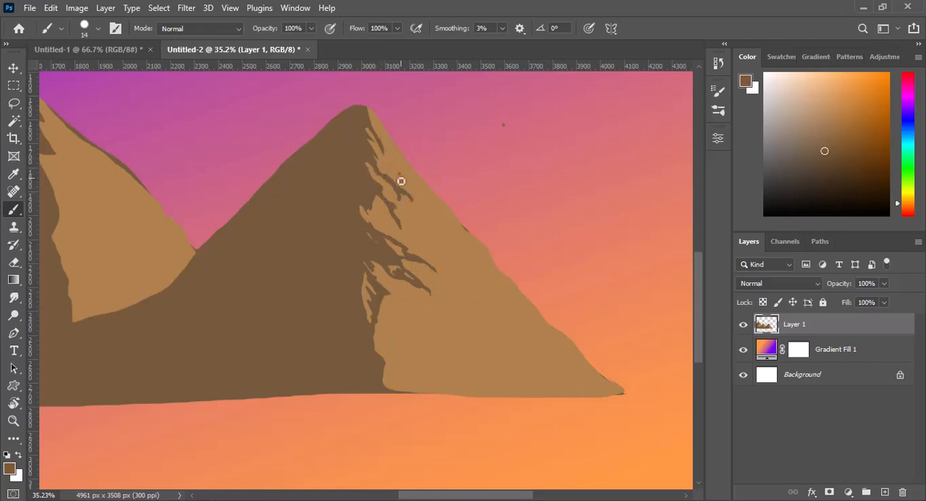
alt+click(397, 172)
- Paint a branching dark brown stroke midway along the middle peak's shadow edge and trim it with light brown
scroll(623, 328, left, 5)
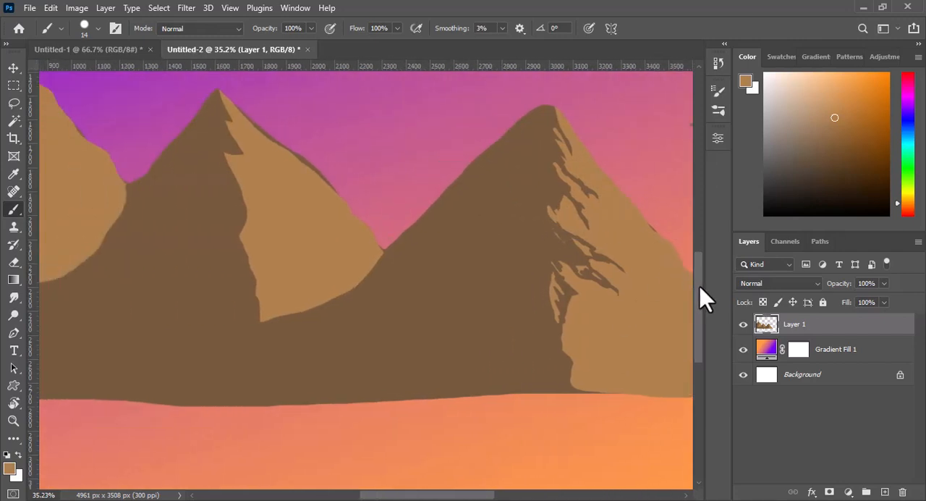
drag(700, 286, 699, 272)
alt+click(224, 196)
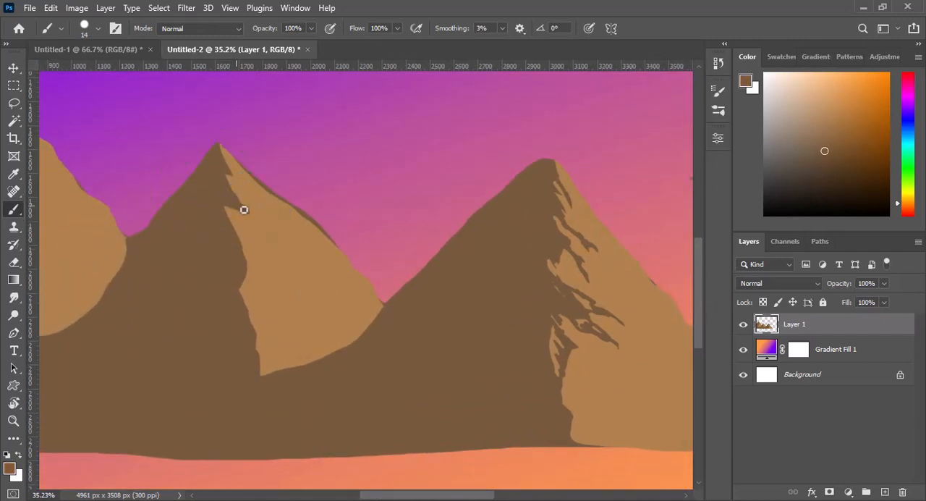
alt+click(229, 214)
alt+click(278, 268)
drag(264, 272, 280, 297)
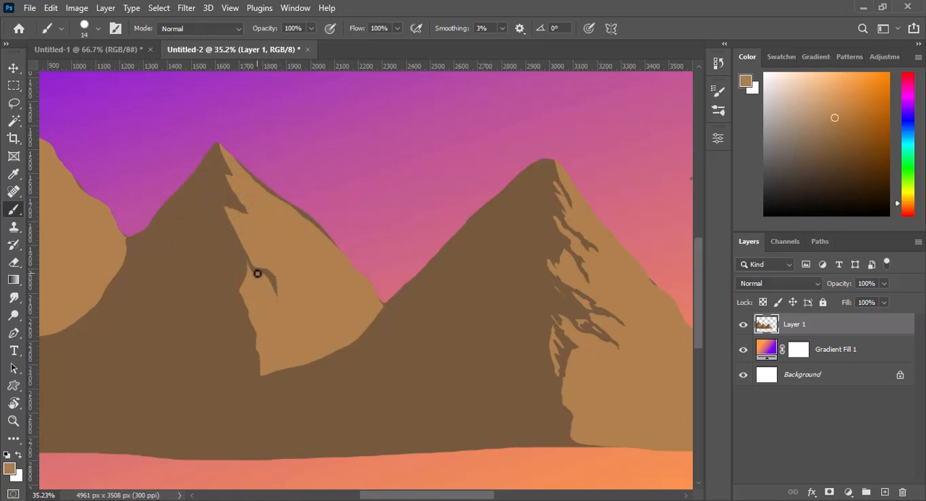
alt+click(232, 277)
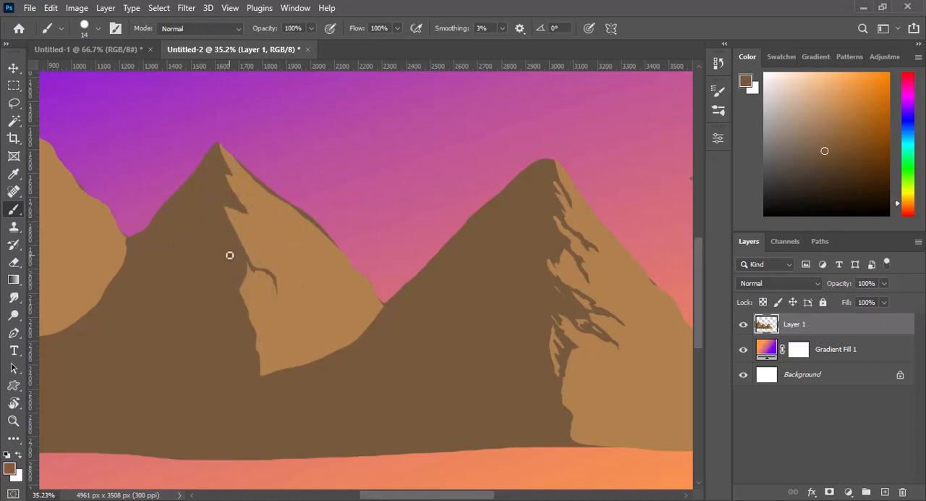
- Set the brush size to 8 px and paint thin light and dark brown strokes along the middle peak's upper shadow edge
drag(227, 254, 224, 224)
alt+right_click(227, 240)
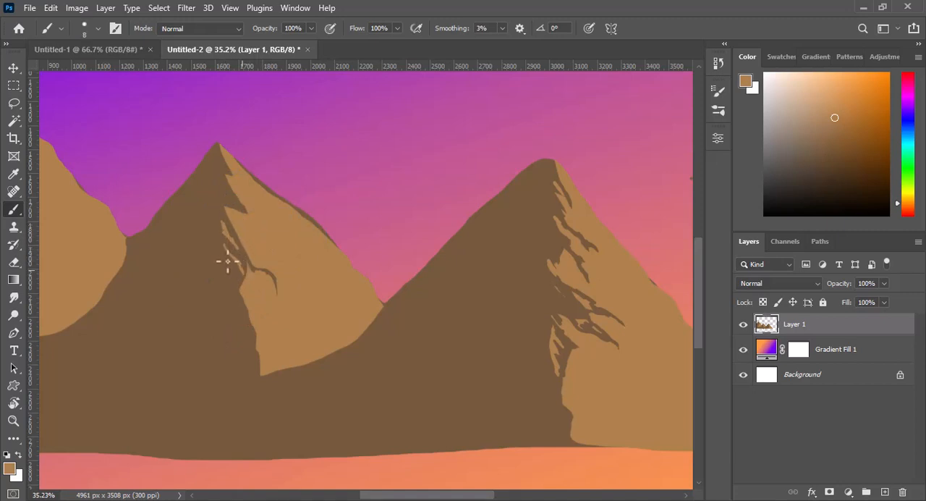
alt+click(232, 181)
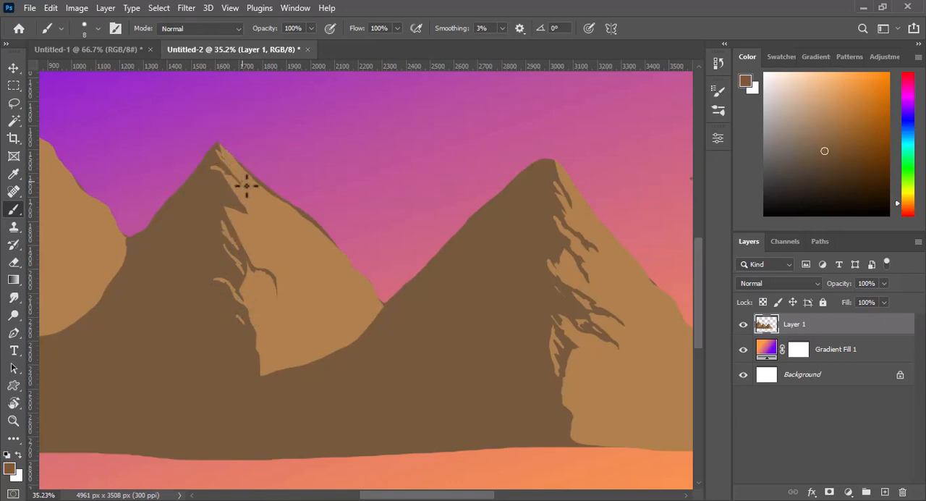
drag(269, 221, 270, 232)
alt+click(274, 216)
- Refine the branching shadows on the middle peak's lit face with fine strokes, alternating the sampled light and dark browns
alt+click(230, 228)
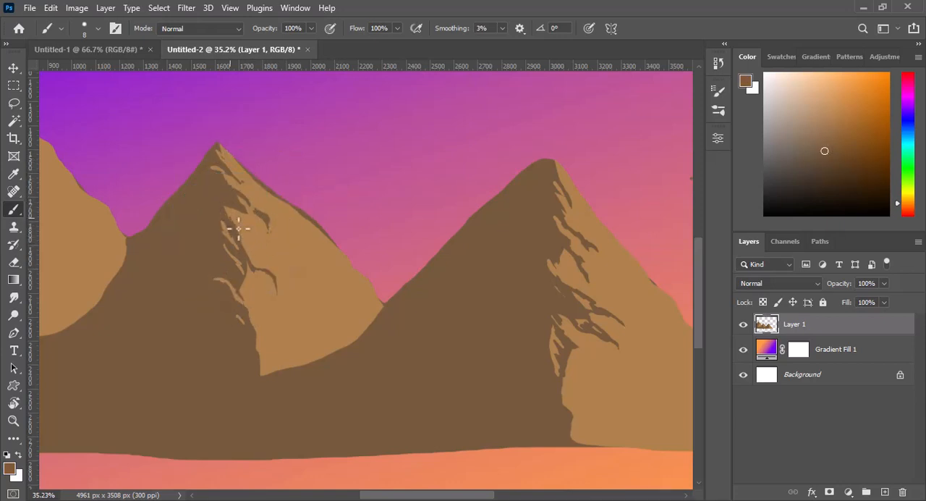
alt+click(293, 282)
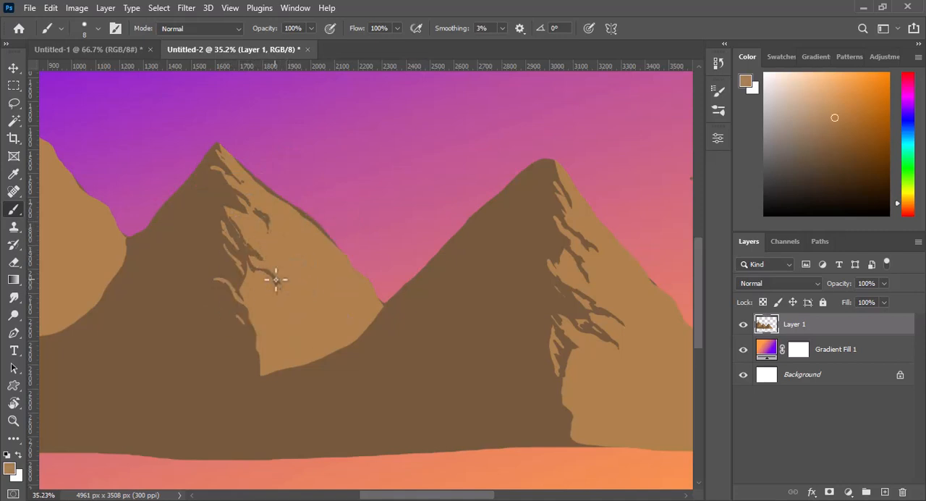
alt+click(277, 281)
drag(282, 286, 292, 301)
alt+click(252, 275)
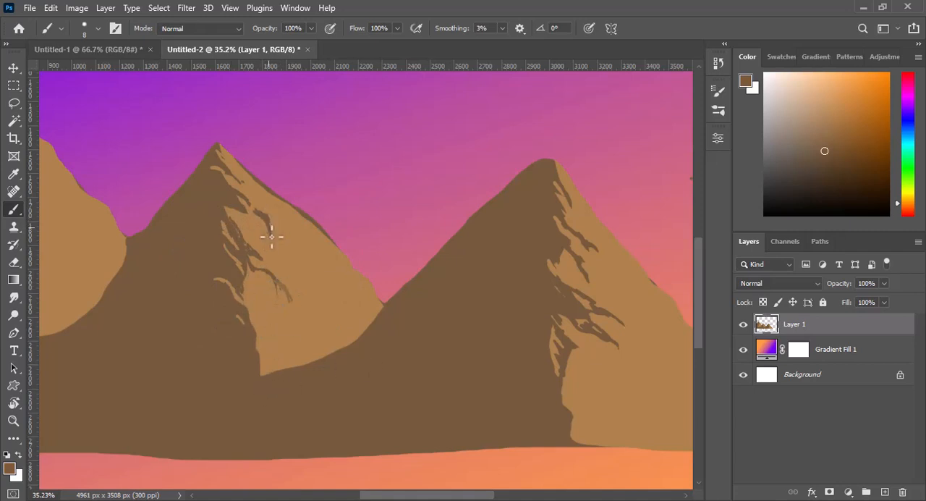
alt+click(258, 197)
- Roughen the upper shadow edge of the leftmost peak with thin jagged strokes in the sampled light and dark browns
drag(470, 498, 417, 498)
drag(699, 292, 700, 267)
alt+click(231, 241)
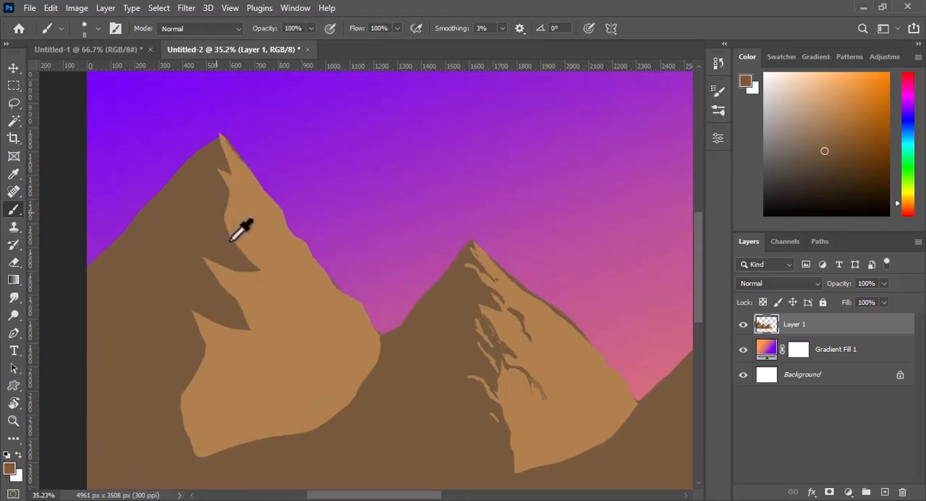
drag(225, 217, 253, 255)
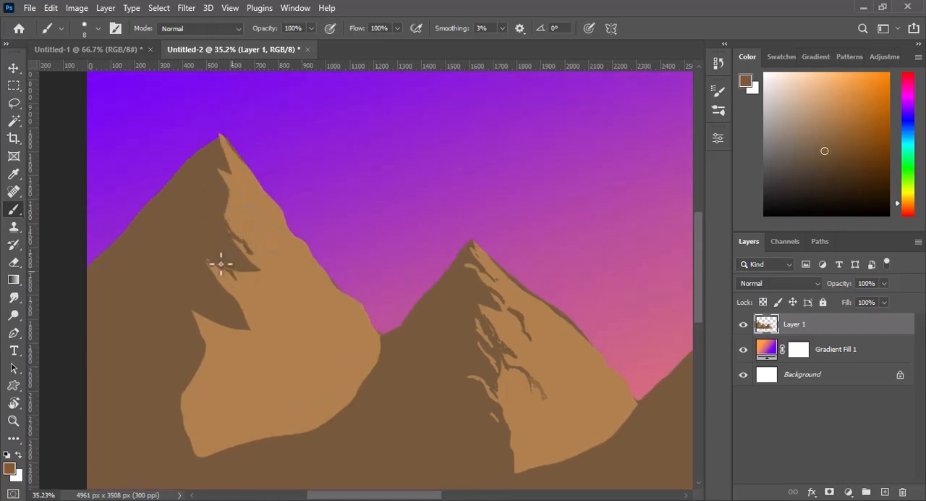
alt+click(227, 163)
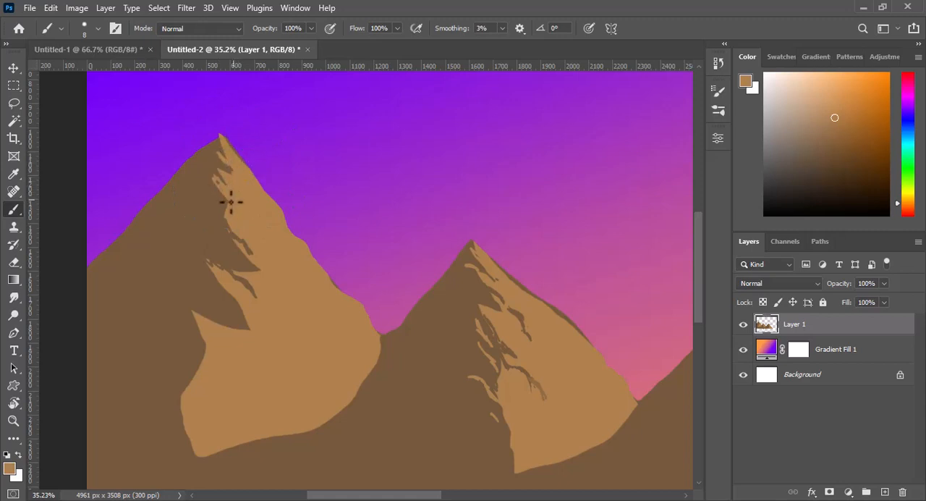
alt+click(217, 160)
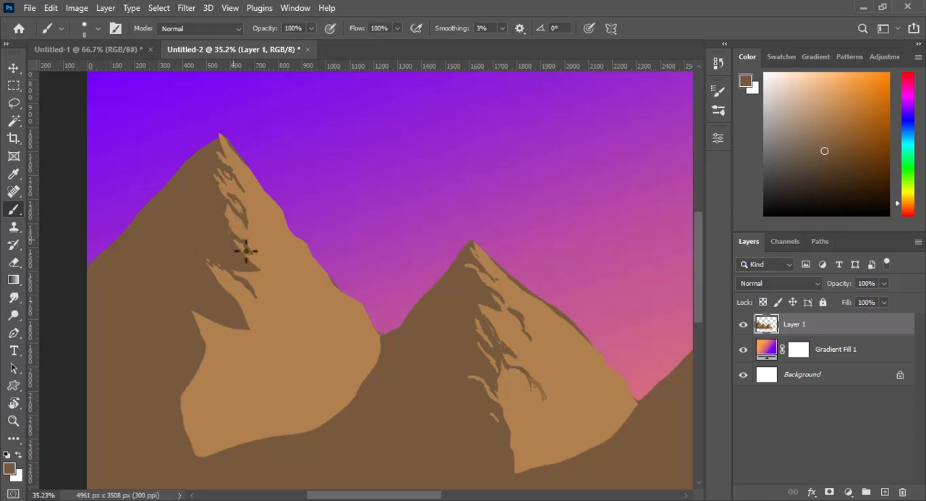
- Break up the lower shadow spikes of the leftmost peak with fine light and dark brown strokes
alt+click(287, 280)
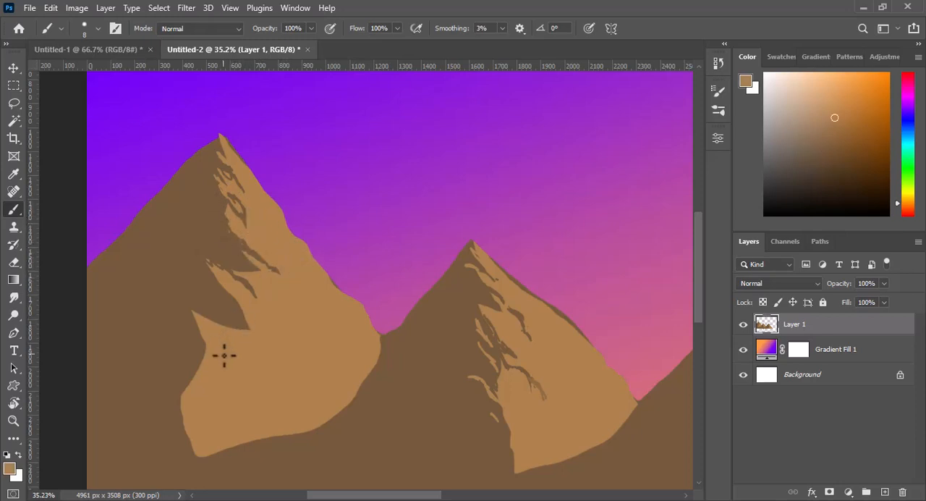
alt+click(253, 304)
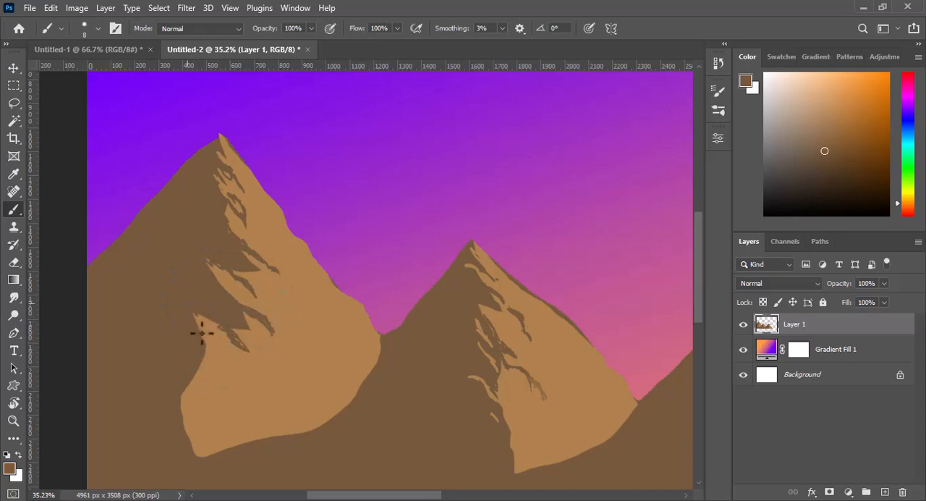
alt+click(268, 300)
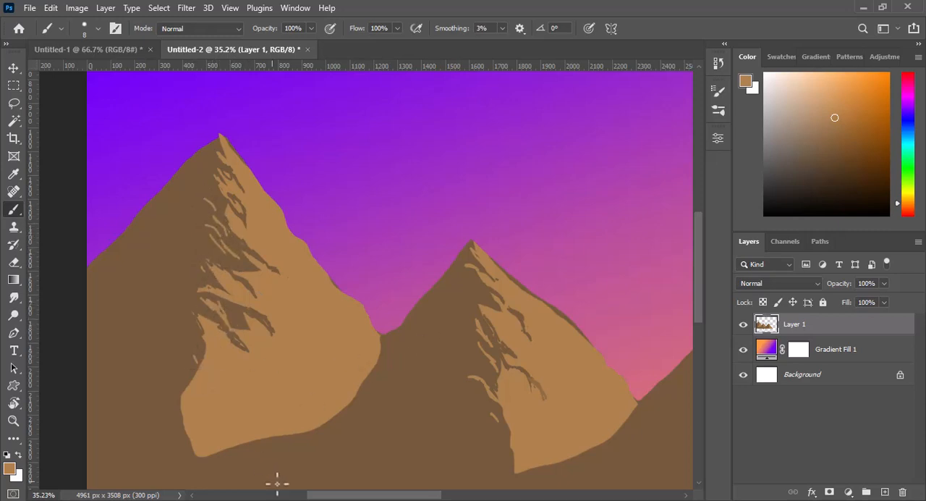
- Fit the whole artwork in view and move the mountain layer slightly upward on the canvas
drag(345, 495, 383, 496)
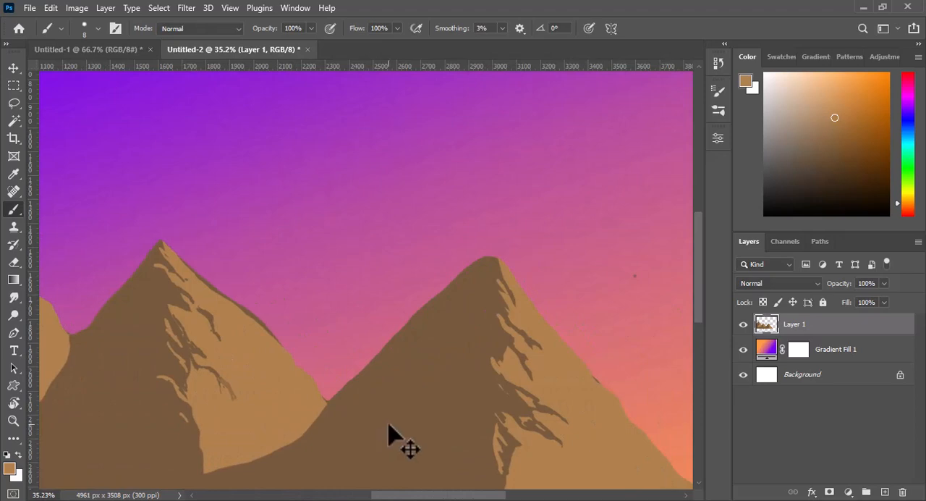
key(ctrl+0)
scroll(695, 293, down, 2)
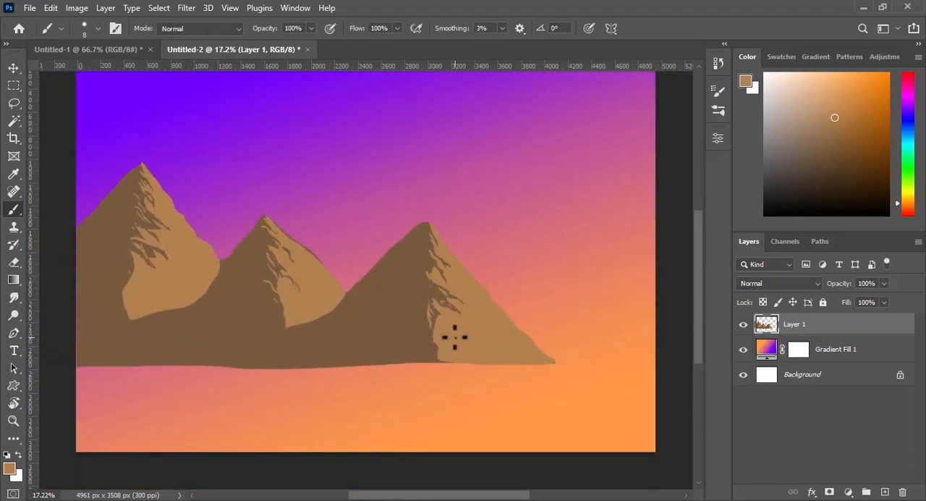
key(v)
drag(459, 347, 463, 313)
- Add a new layer above the gradient fill and lasso a flat-topped hill outline below the leftmost mountains
click(832, 350)
click(885, 492)
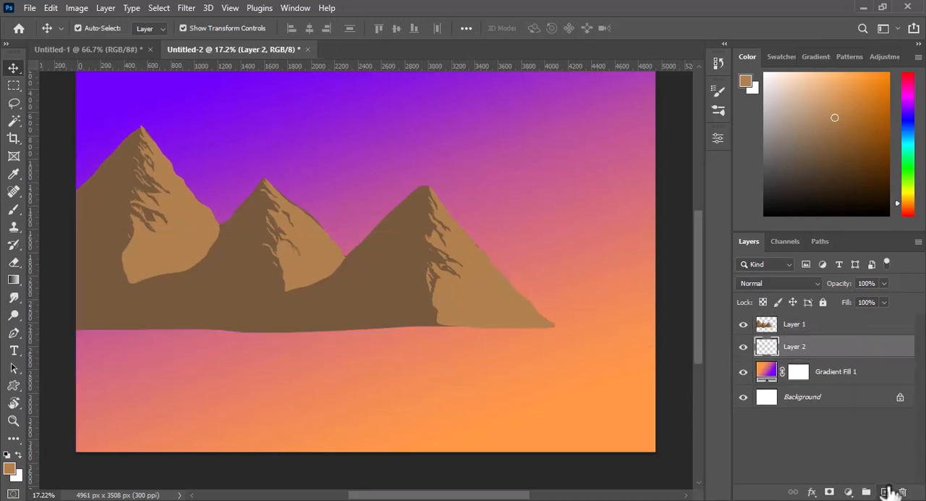
key(l)
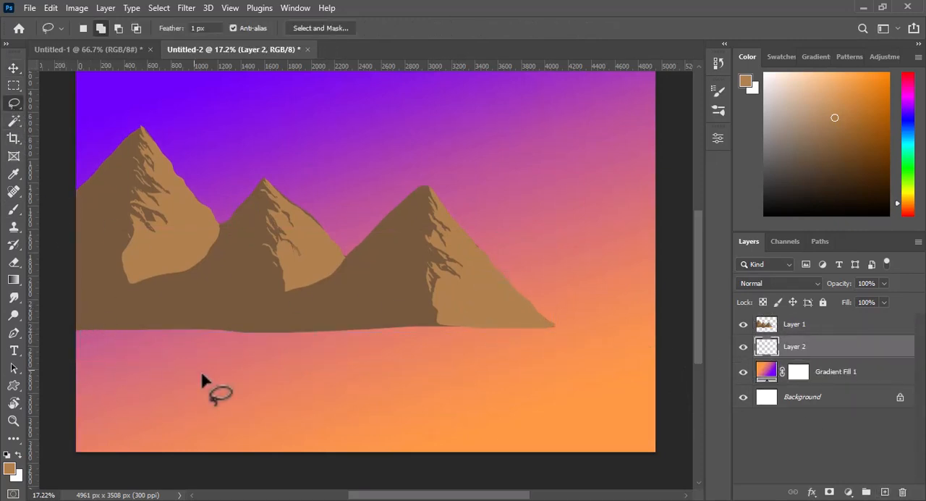
mouse_move(173, 310)
mouse_down()
mouse_move(230, 317)
mouse_move(268, 367)
mouse_up()
drag(331, 426, 145, 429)
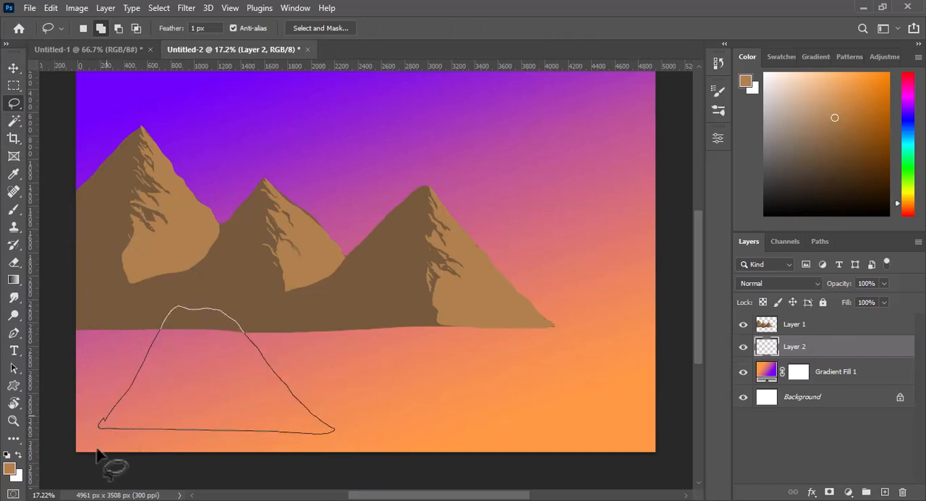
drag(99, 454, 98, 452)
- Fill the hill selection with very dark green (052200)
click(9, 468)
click(474, 216)
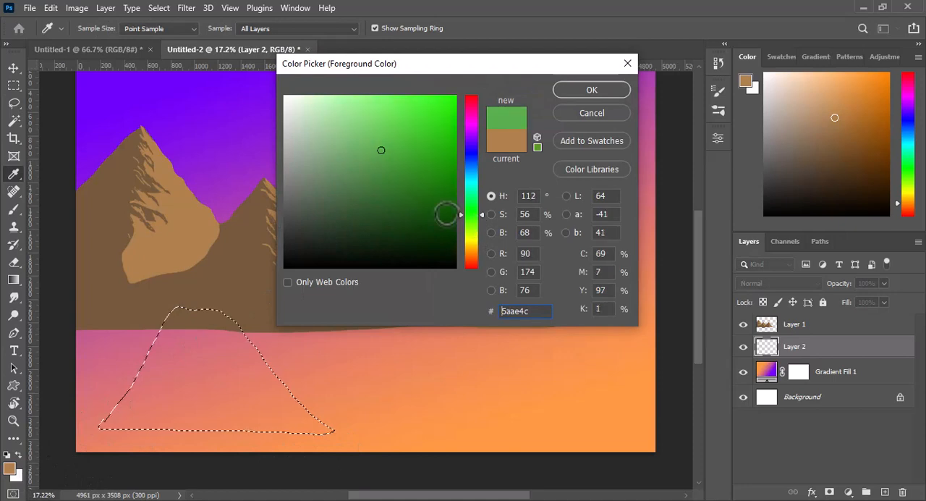
click(456, 227)
click(578, 94)
key(alt+BackSpace)
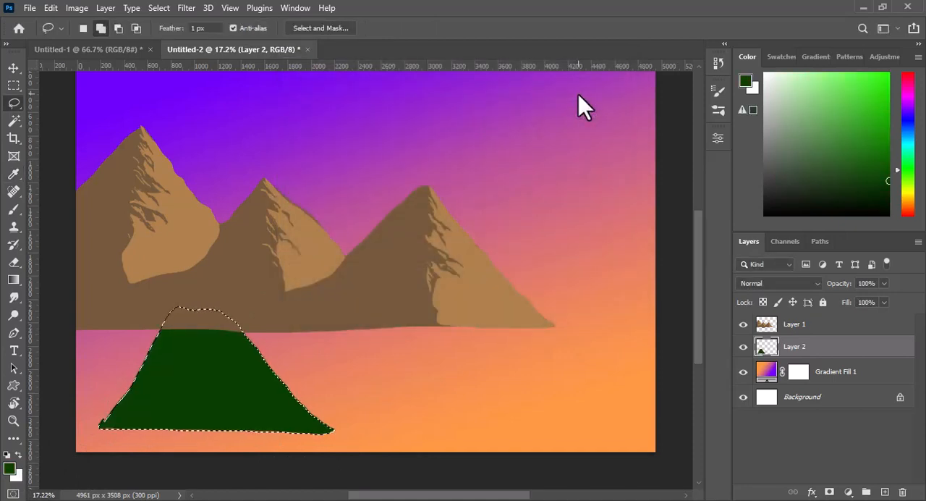
click(10, 468)
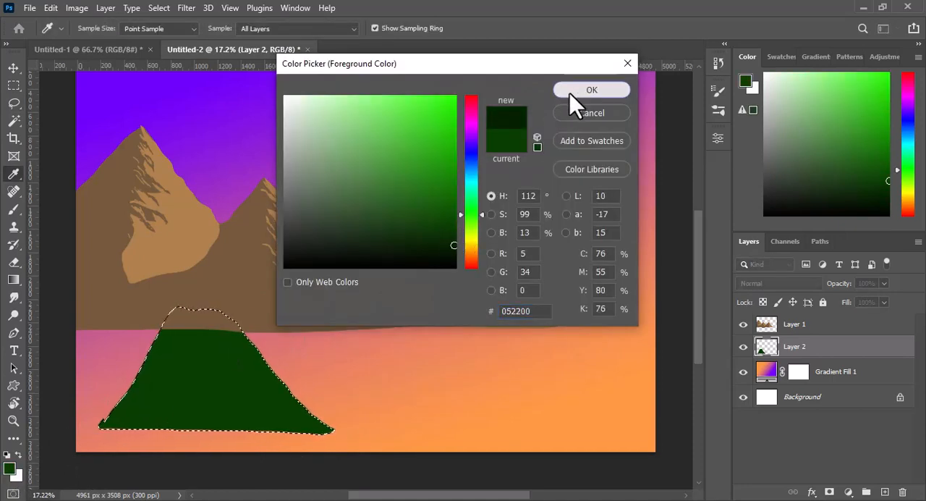
click(570, 94)
key(alt+BackSpace)
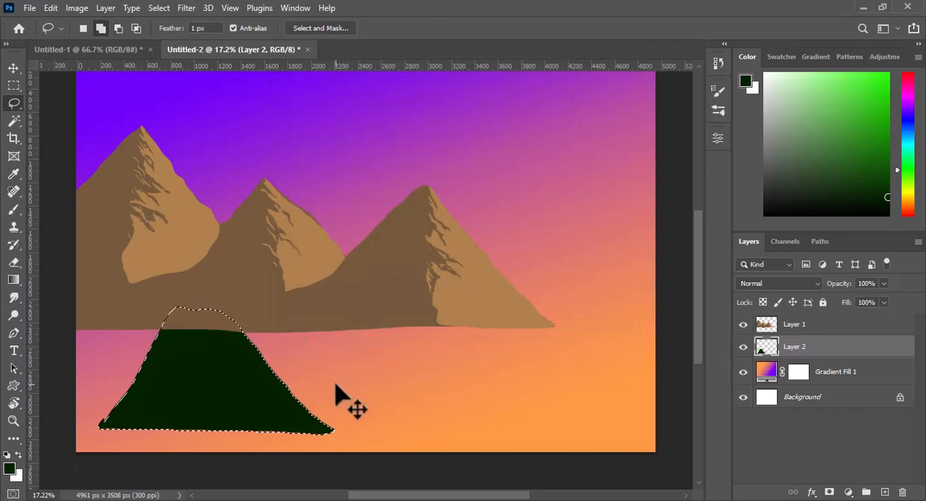
- Place the hill layer above the mountain layer, position the hill in front of the middle peak and deselect it
key(v)
drag(276, 404, 280, 405)
drag(817, 350, 796, 325)
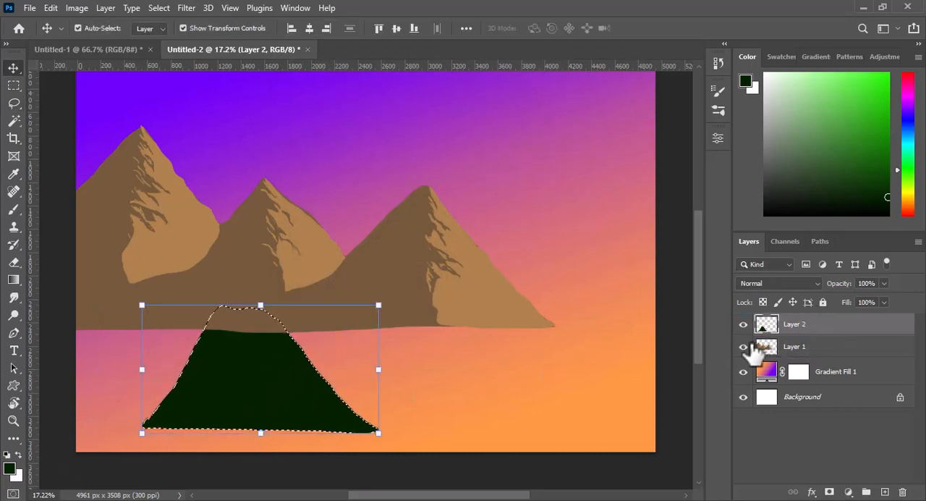
drag(319, 420, 358, 380)
key(ctrl+d)
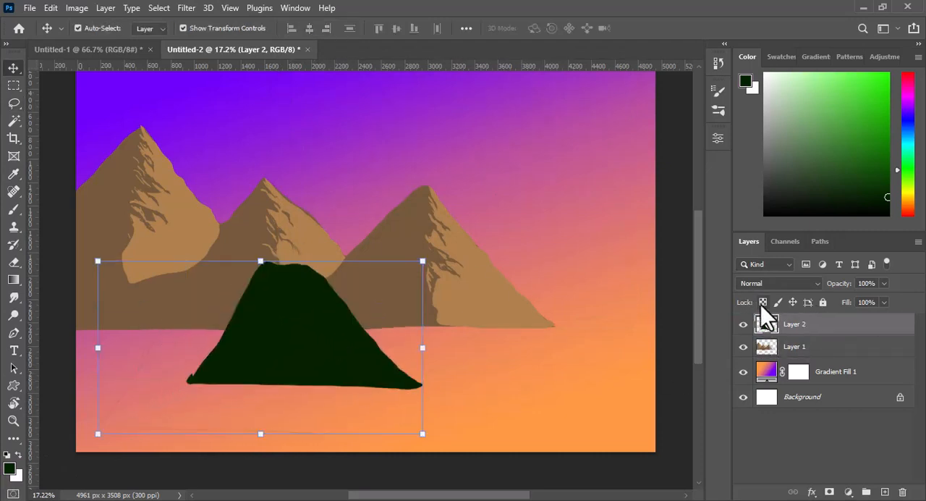
- Choose a conifer-shaped brush and stamp dark green trees of varying sizes along the hill's top and slopes
click(13, 211)
click(98, 30)
drag(223, 198, 222, 432)
click(96, 452)
click(98, 30)
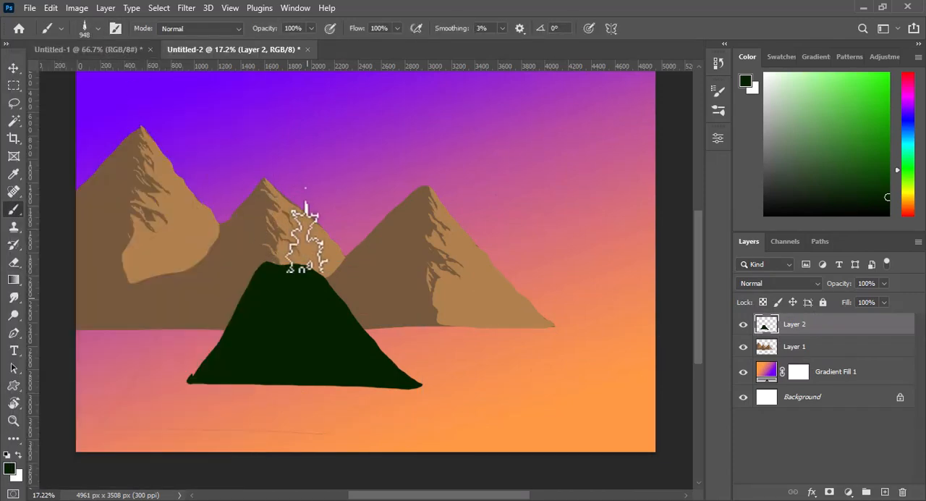
mouse_move(339, 290)
mouse_down()
mouse_move(329, 261)
mouse_move(361, 287)
mouse_move(360, 299)
mouse_move(374, 307)
mouse_move(382, 289)
mouse_move(357, 331)
mouse_up()
click(383, 343)
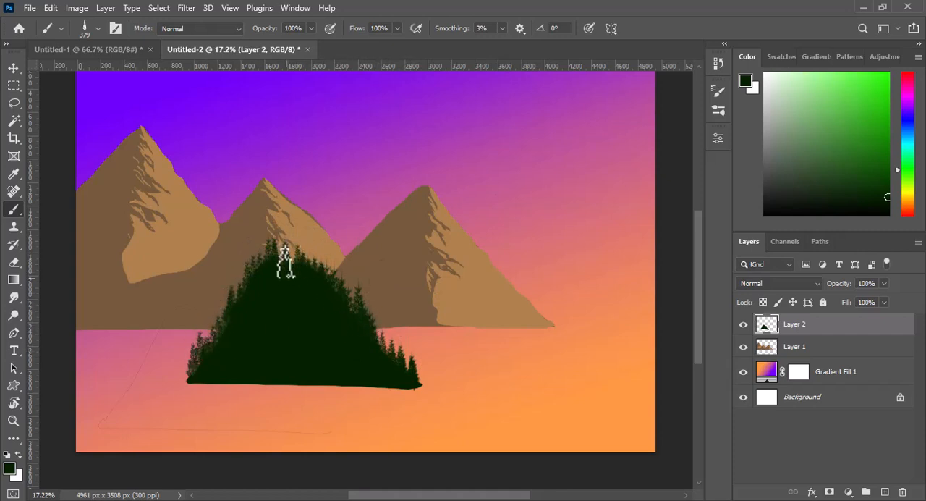
- Stamp taller trees along the hill's outline, using a brush size of 634 px, and move the forested hill up and left
drag(287, 281, 294, 281)
drag(204, 317, 212, 317)
click(206, 333)
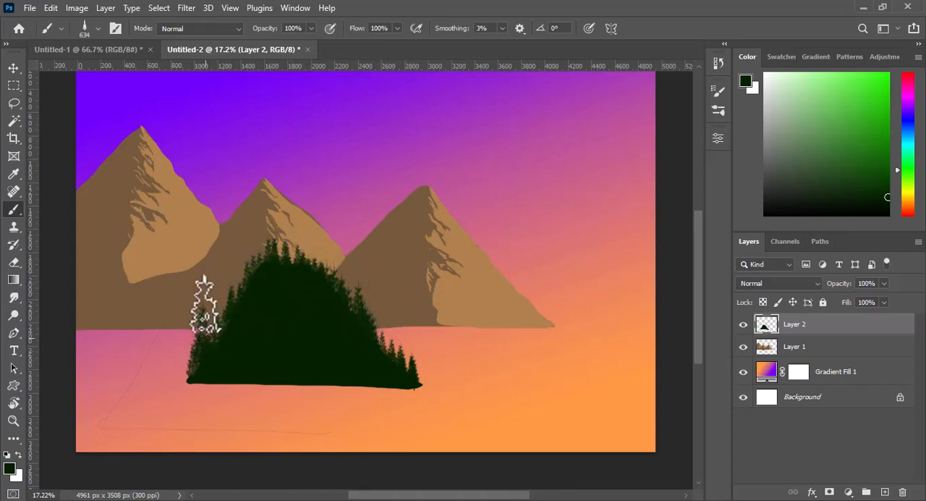
click(383, 304)
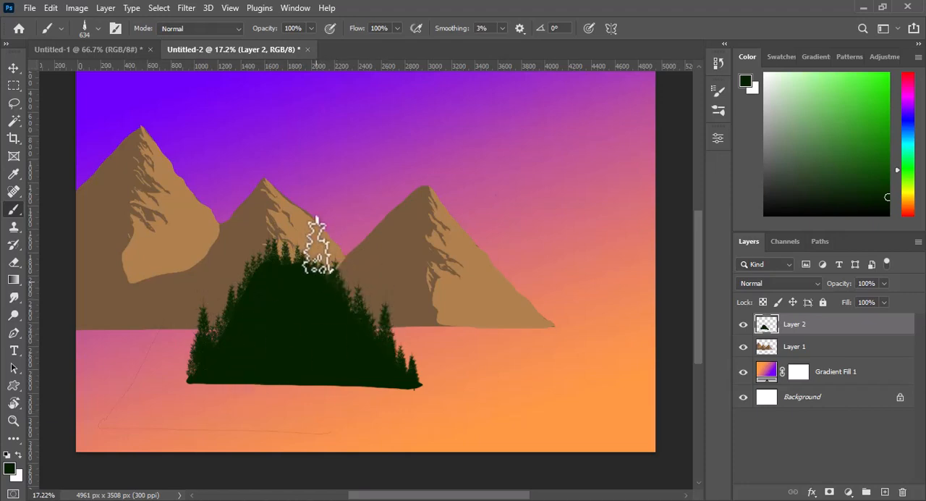
click(212, 313)
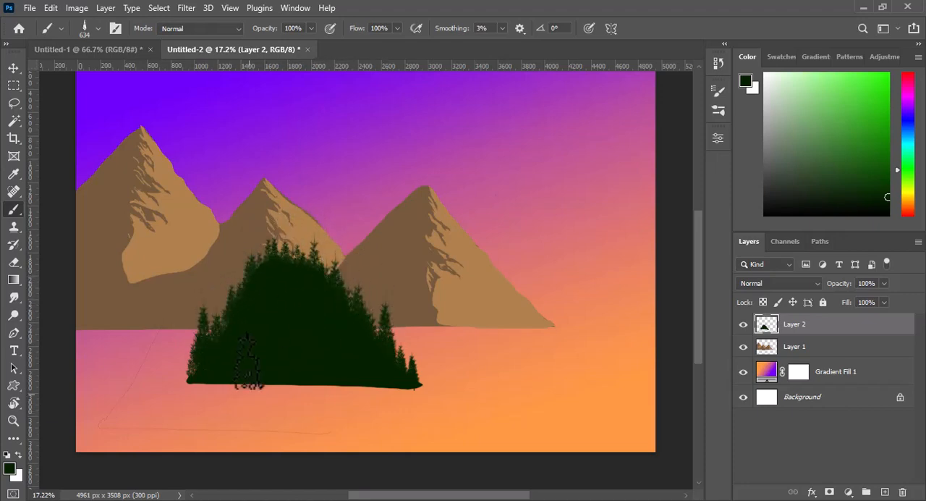
key(v)
drag(300, 358, 271, 330)
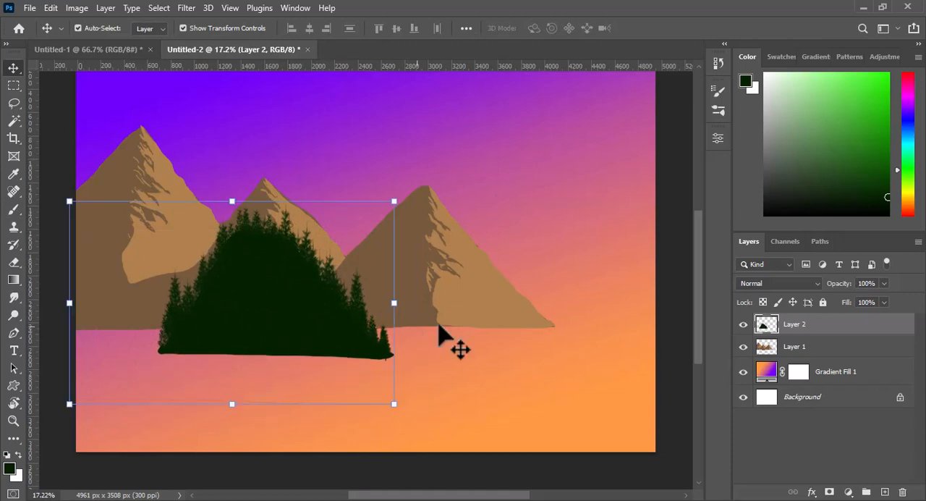
- Lock the hill layer's transparent pixels, set the foreground colour to olive green (626600) and switch to the Brush tool
click(9, 469)
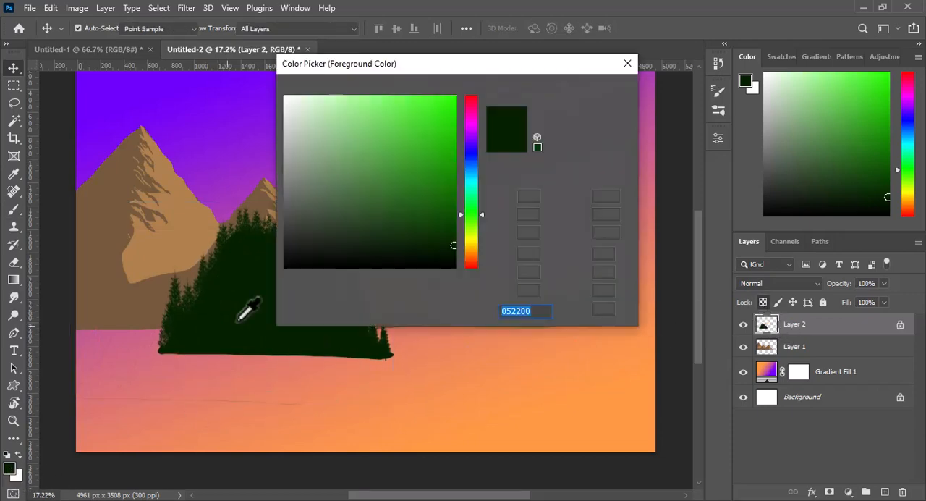
click(470, 239)
drag(456, 215, 454, 203)
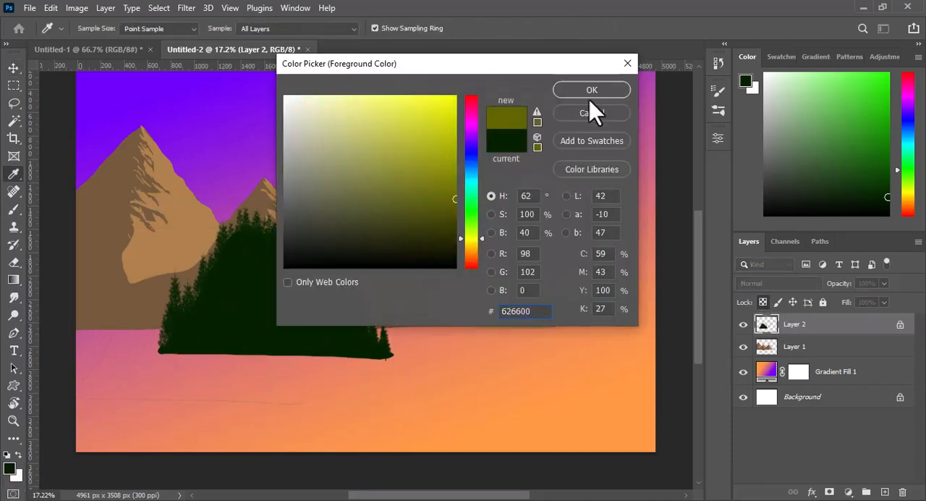
click(590, 92)
click(16, 209)
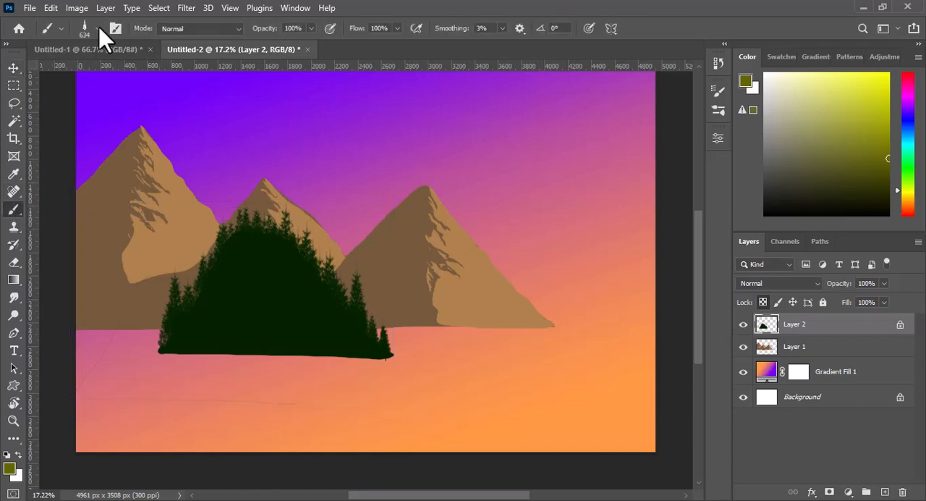
- Choose the 24 px spatter brush, enlarge it to 105 px and dab olive foliage highlights along the hill's right slope
click(99, 28)
drag(226, 420, 234, 306)
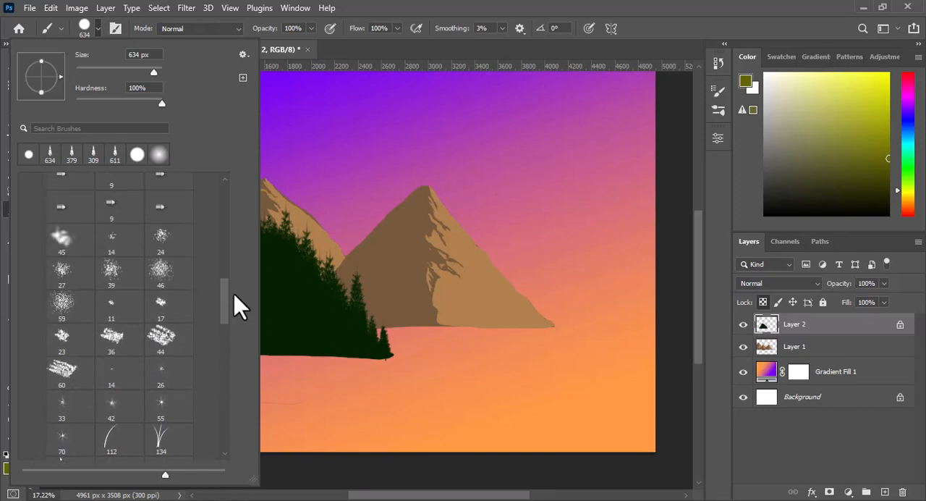
click(162, 244)
click(99, 28)
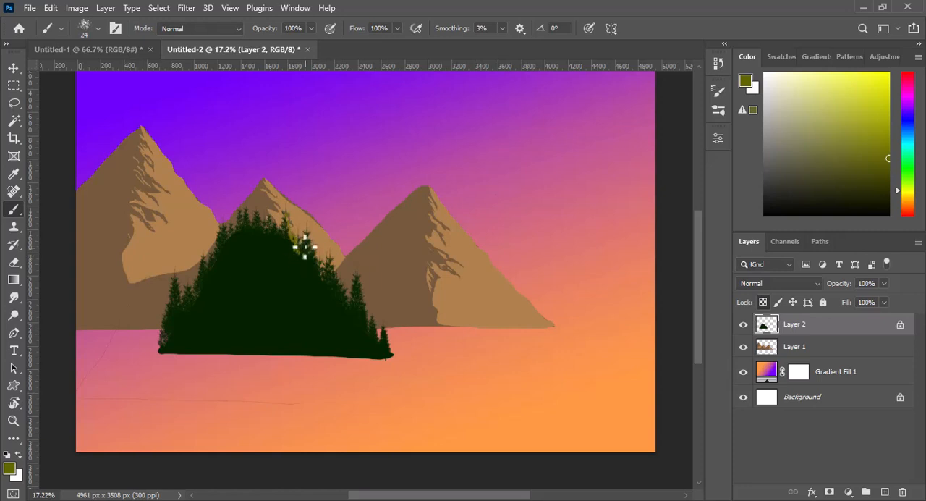
alt+right_click(317, 261)
mouse_move(314, 240)
mouse_down()
mouse_move(325, 264)
mouse_move(310, 259)
mouse_move(335, 254)
mouse_move(348, 293)
mouse_move(363, 277)
mouse_move(369, 307)
mouse_move(367, 298)
mouse_move(394, 347)
mouse_up()
alt+right_click(260, 231)
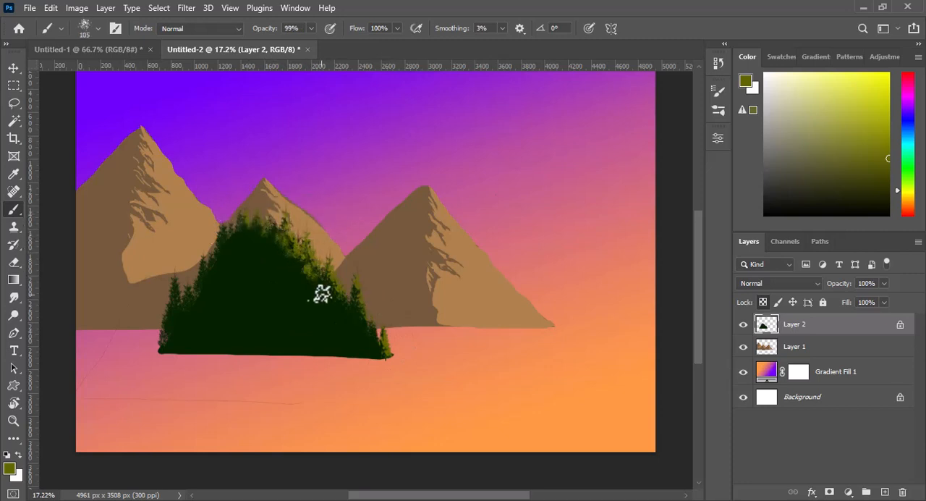
- Rotate the spatter brush tip to 83° and dab more olive foliage on the right slope at 140 px
click(96, 29)
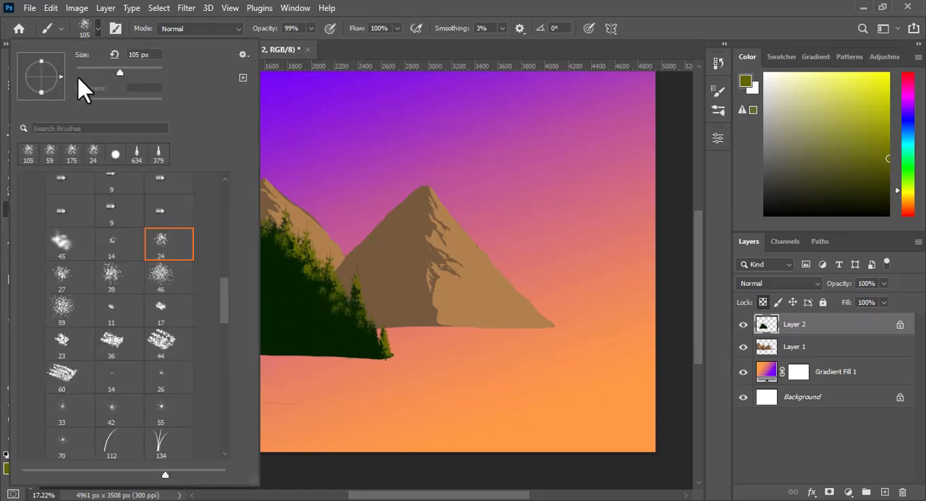
drag(41, 91, 41, 81)
drag(56, 77, 53, 85)
click(82, 27)
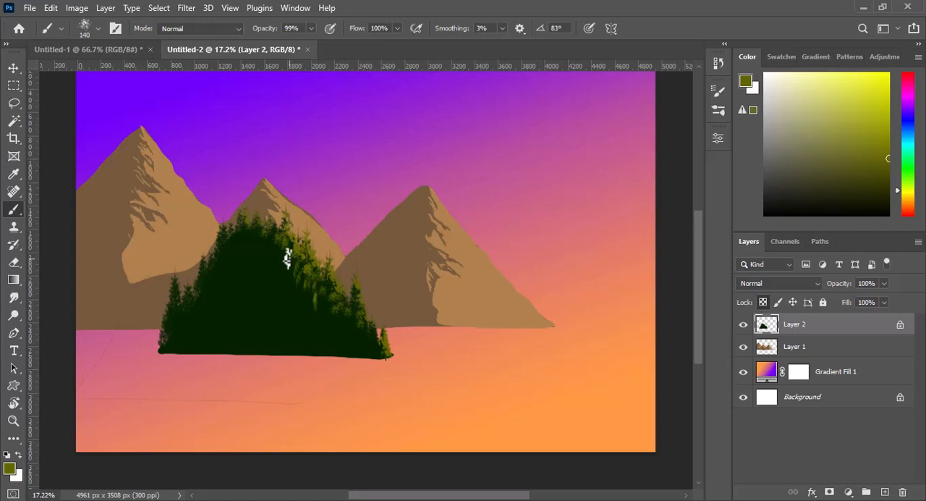
- Add larger olive foliage marks at 187 px, and blend their inner edge with sampled dark green at 419 px
alt+right_click(356, 325)
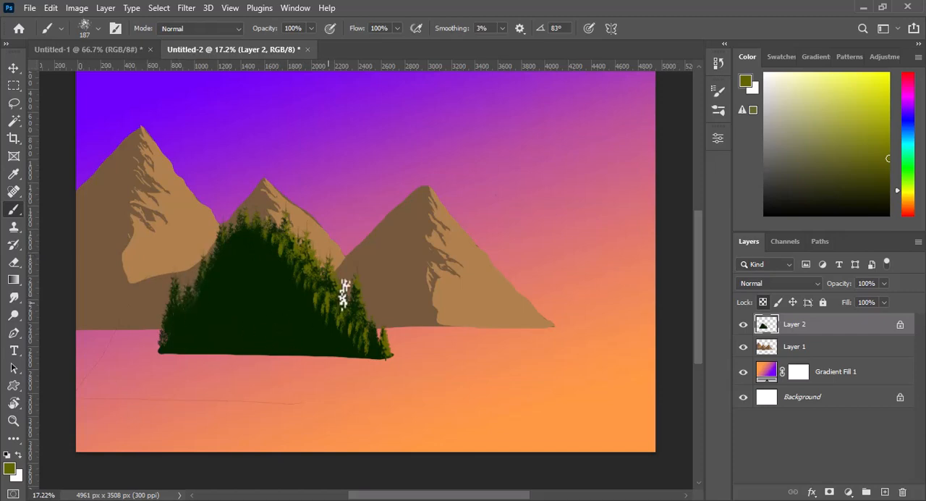
alt+click(291, 301)
alt+right_click(279, 298)
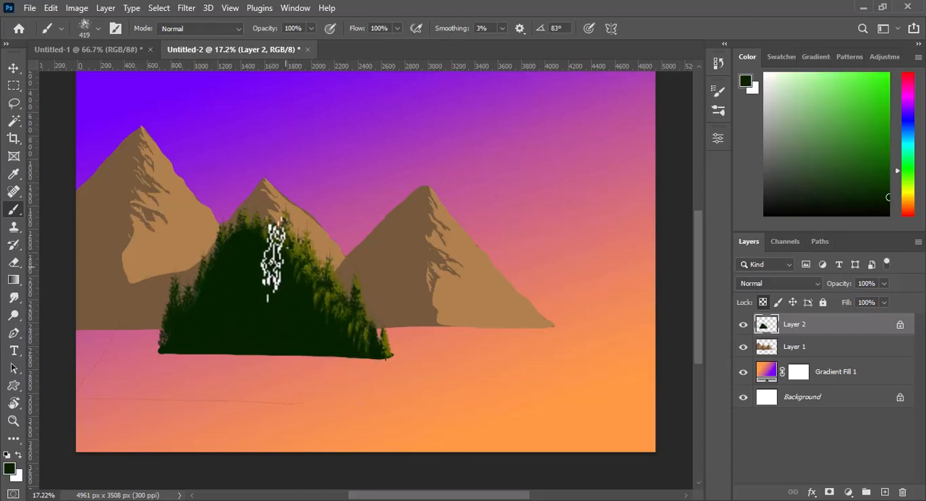
- Move the forested hill to the canvas's left edge and duplicate it twice, enlarging the copies and spreading them across the foreground
key(v)
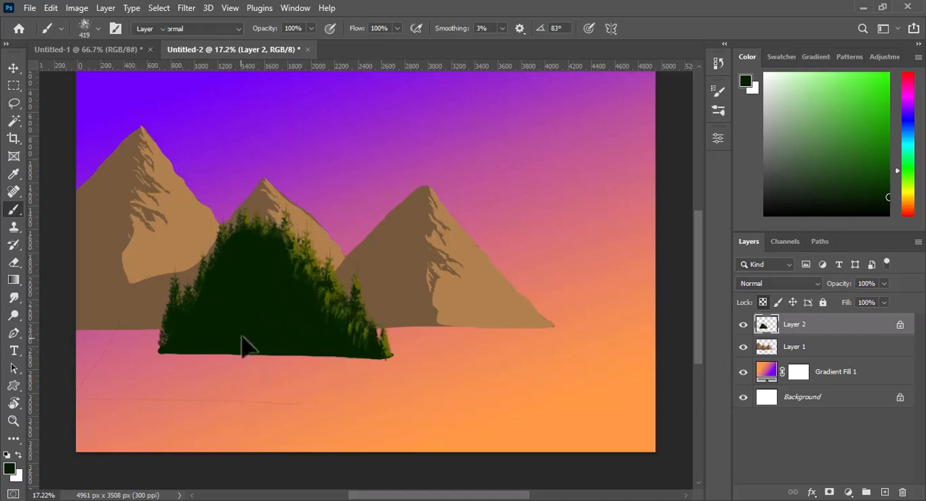
mouse_move(288, 313)
mouse_down()
mouse_move(174, 326)
mouse_move(347, 322)
mouse_up()
drag(444, 213, 516, 170)
drag(380, 314, 485, 325)
key(Return)
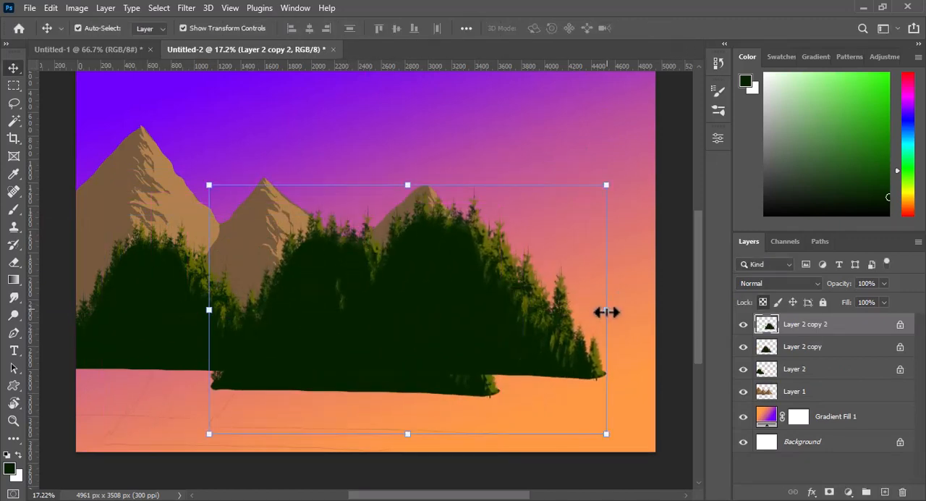
- Shrink the rightmost hill copy to about 50% width and 75% height, and place it beside the middle hill
drag(606, 312, 475, 311)
drag(475, 185, 423, 263)
drag(335, 326, 475, 328)
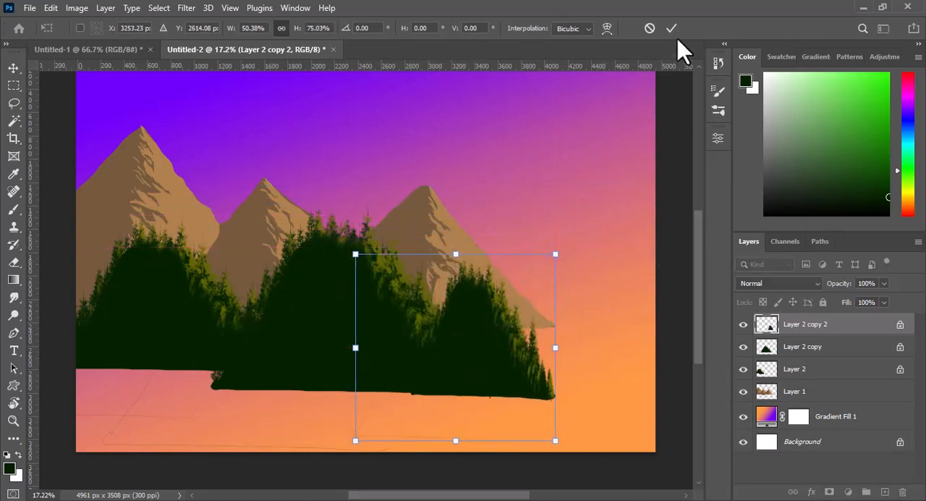
key(Return)
- Add a new layer and lasso an undulating ground area covering the lower part of the canvas across its full width
drag(693, 289, 699, 331)
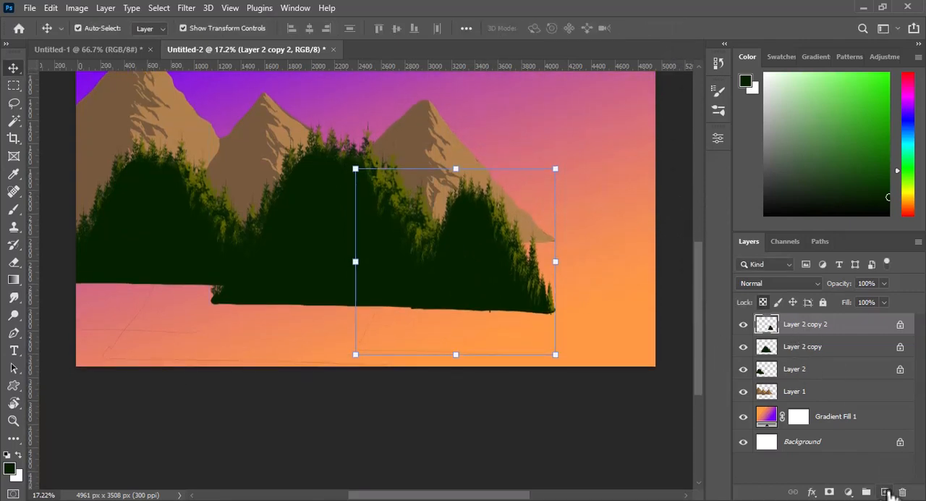
click(886, 492)
key(l)
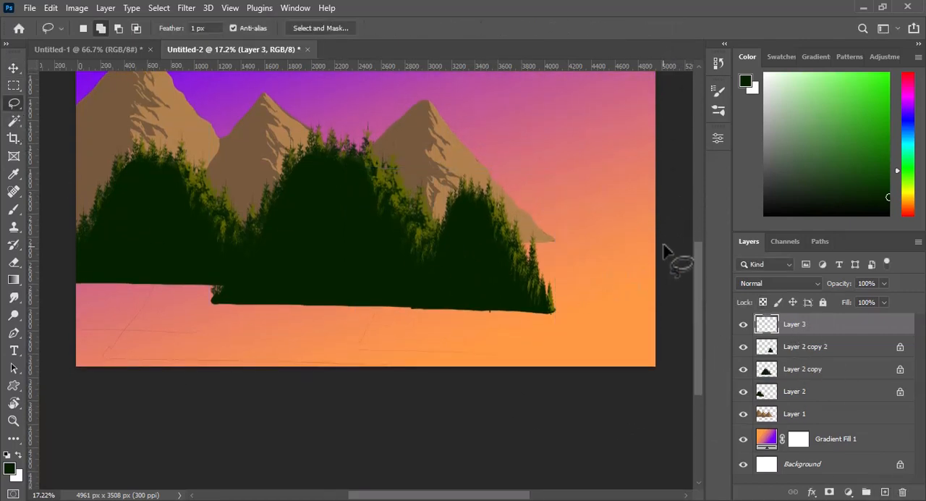
mouse_move(589, 269)
mouse_down()
mouse_move(469, 302)
mouse_move(374, 314)
mouse_up()
mouse_move(666, 248)
mouse_down()
mouse_move(492, 267)
mouse_move(407, 302)
mouse_move(352, 282)
mouse_move(311, 299)
mouse_move(274, 291)
mouse_move(80, 236)
mouse_move(64, 342)
mouse_move(167, 383)
mouse_move(410, 374)
mouse_move(600, 382)
mouse_move(674, 351)
mouse_move(673, 261)
mouse_up()
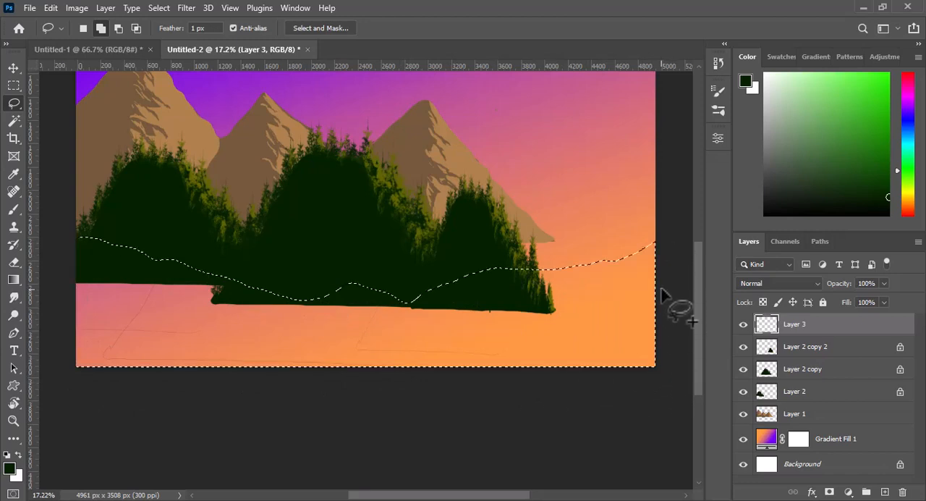
- Set the foreground colour to dark brown (2a1f08) and fill the ground selection with it
click(10, 469)
mouse_move(479, 237)
mouse_down()
mouse_move(472, 256)
mouse_move(482, 246)
mouse_up()
click(457, 233)
click(455, 243)
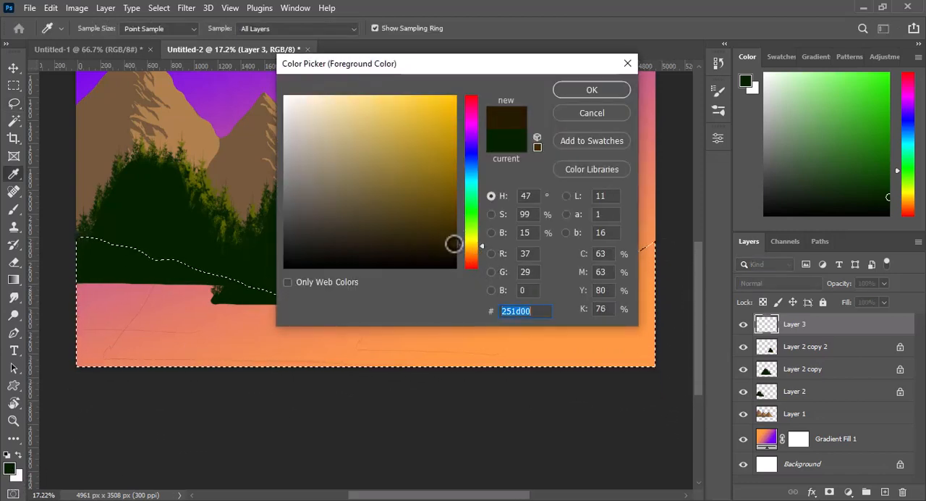
click(440, 238)
click(478, 249)
click(428, 237)
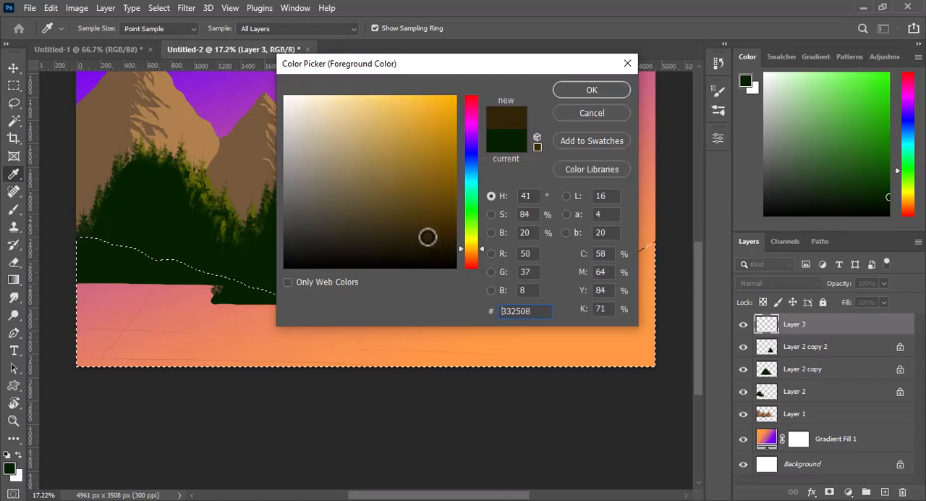
key(Return)
key(l)
key(alt+BackSpace)
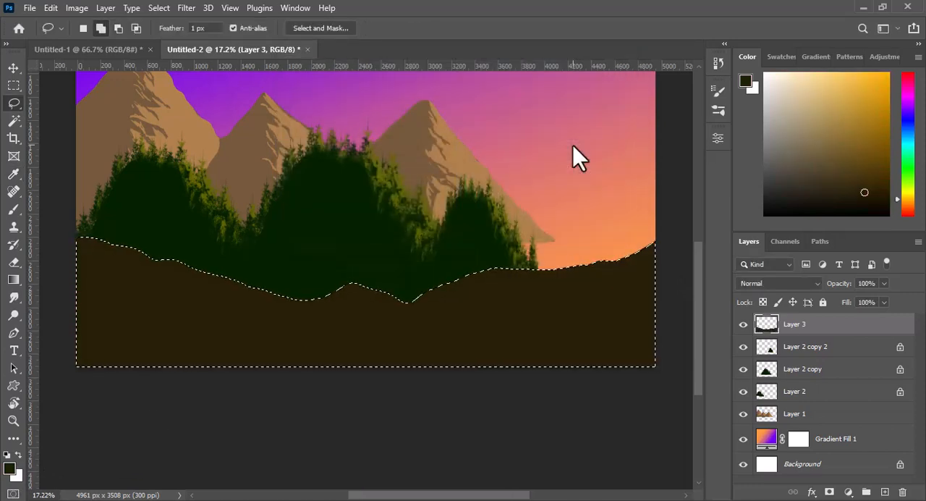
- Reposition the forested hills behind the ground and stack Layer 2 above Layer 2 copy, with Layer 2 copy 2 beneath both
drag(470, 244, 459, 241)
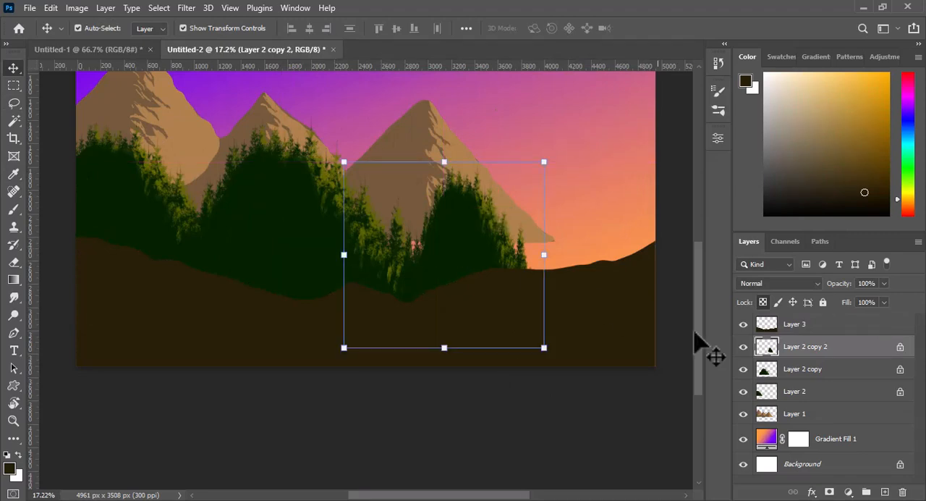
drag(801, 347, 774, 340)
click(165, 230)
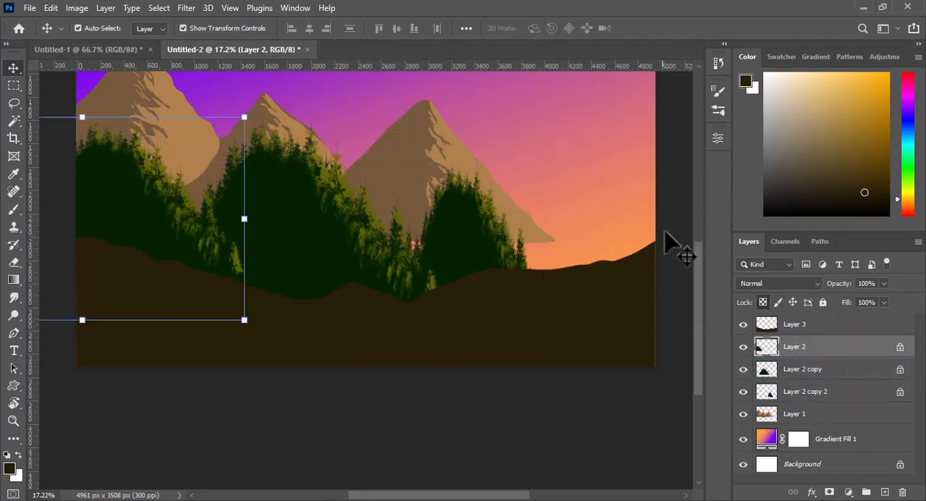
click(681, 147)
drag(700, 320, 698, 319)
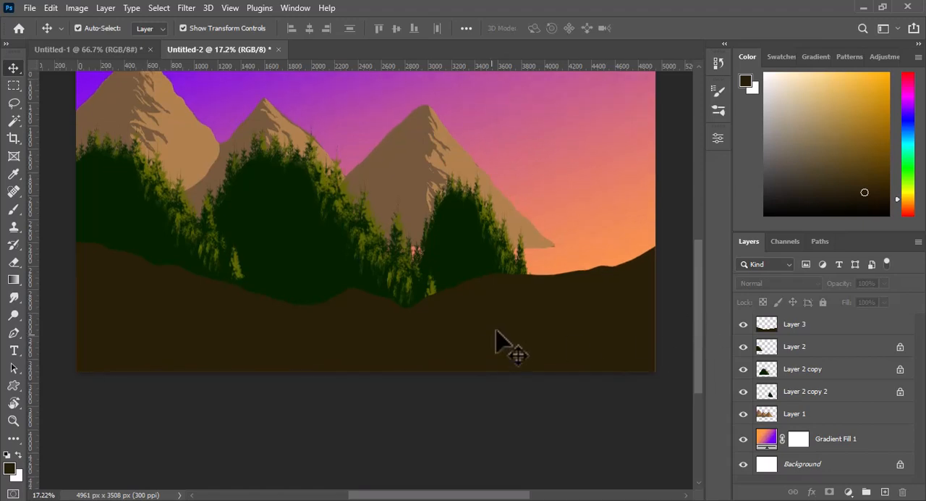
- Select the ground layer, switch to the Lasso tool and set the foreground colour to a lighter brown
click(791, 416)
click(785, 324)
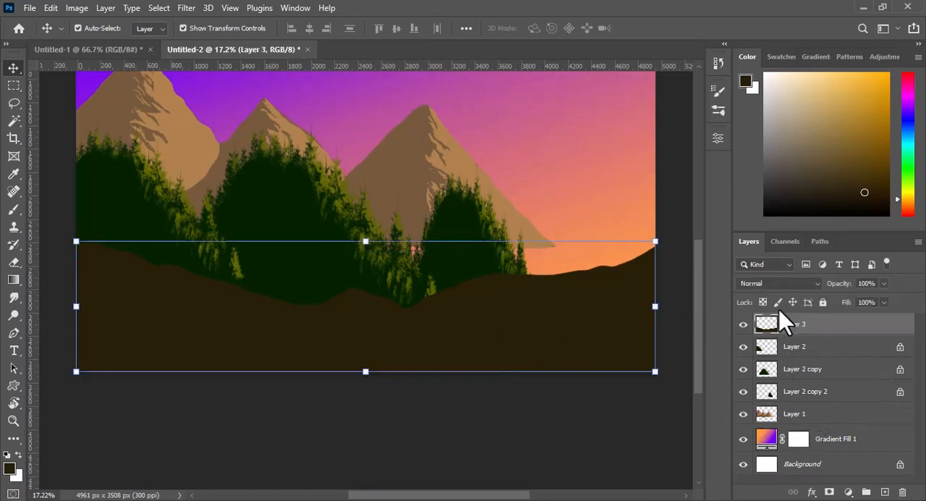
click(13, 103)
click(11, 468)
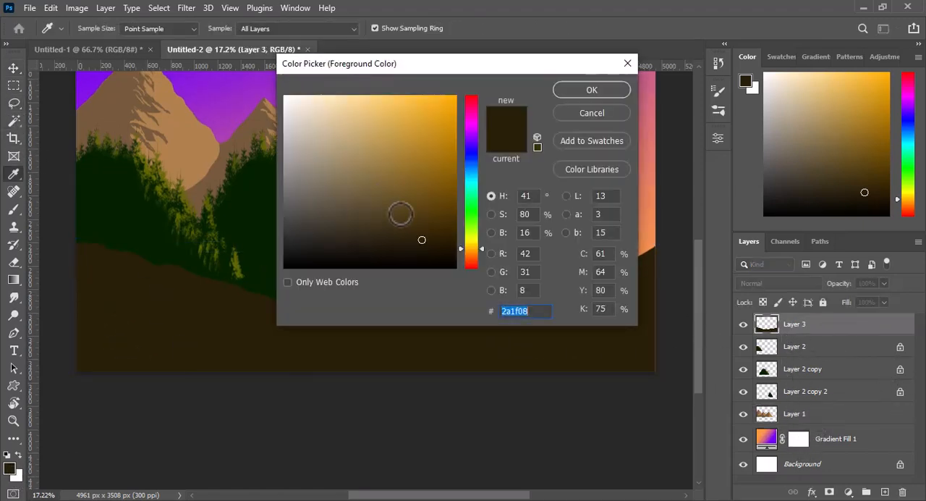
click(399, 207)
key(Return)
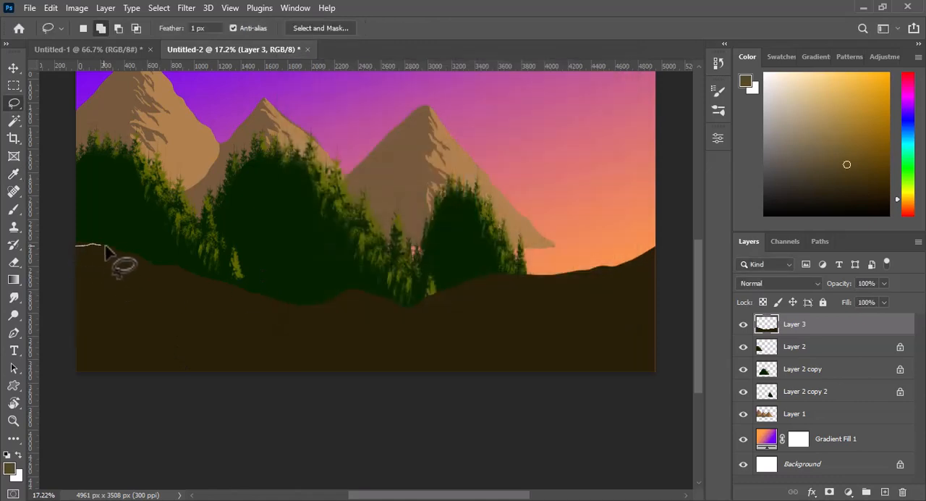
- Lasso a branching highlight at the ground's left end, cut gaps out of it, fill it with lighter brown and deselect
mouse_move(121, 268)
mouse_down()
mouse_move(94, 268)
mouse_move(91, 288)
mouse_move(97, 258)
mouse_move(77, 267)
mouse_up()
click(118, 29)
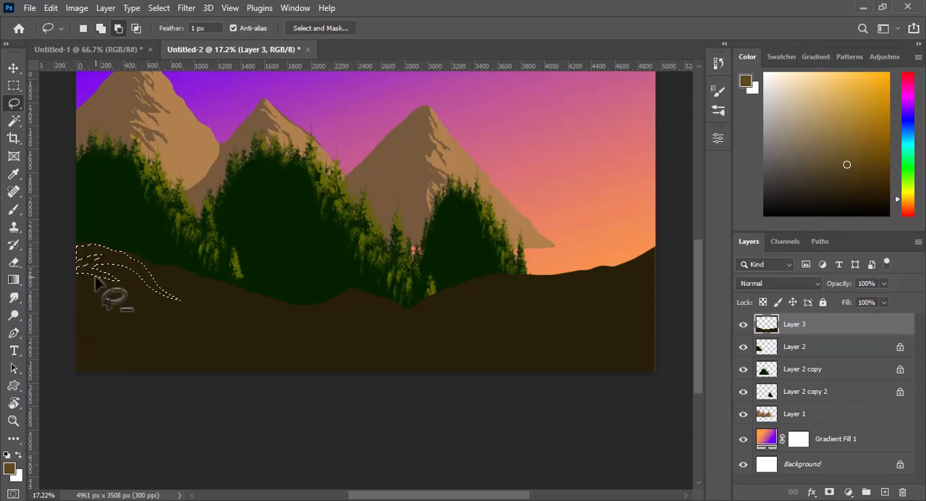
key(alt+BackSpace)
key(ctrl+d)
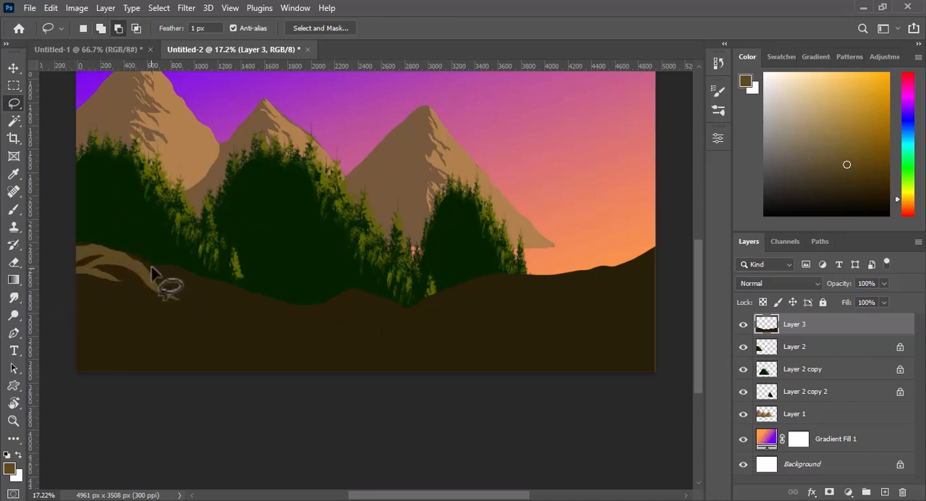
- Lasso a long branching highlight down the ground's left slope, fill it with the lighter brown and deselect
drag(202, 278, 266, 299)
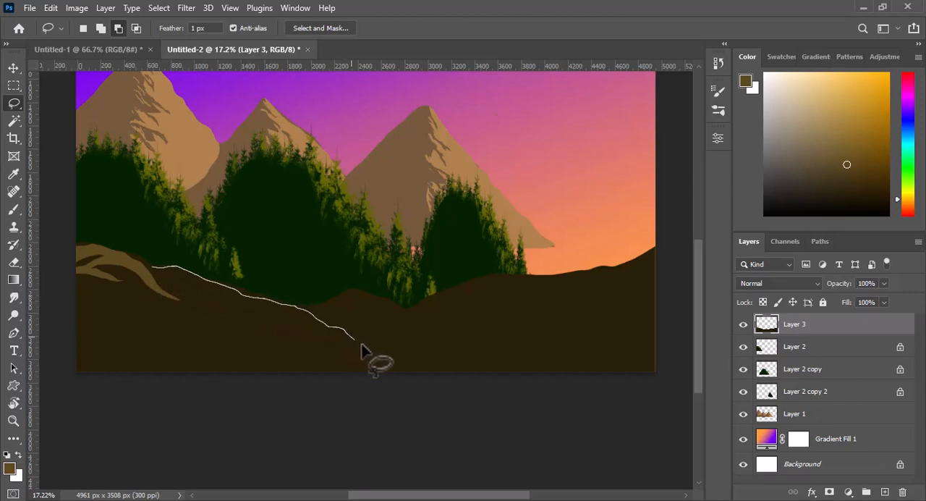
mouse_move(362, 348)
mouse_down()
mouse_move(394, 355)
mouse_move(356, 354)
mouse_move(298, 320)
mouse_move(251, 317)
mouse_move(283, 332)
mouse_move(187, 324)
mouse_up()
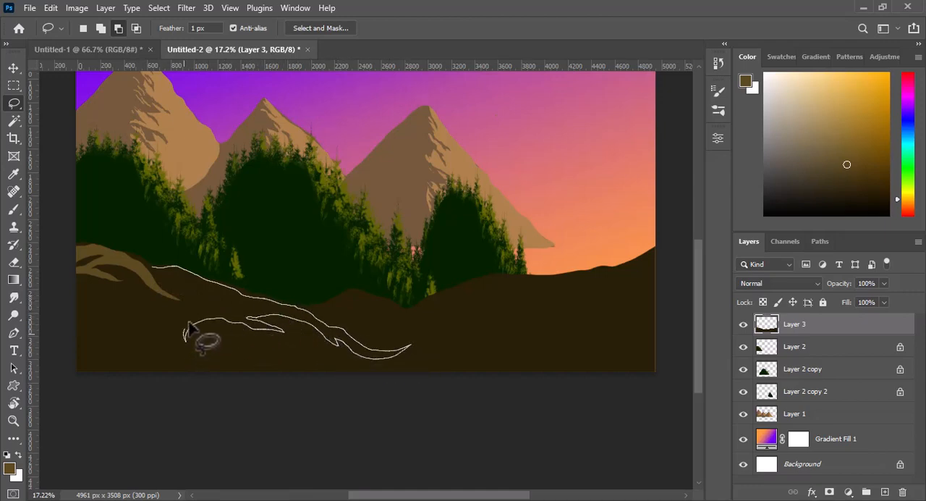
drag(232, 304, 150, 269)
key(alt+BackSpace)
key(ctrl+d)
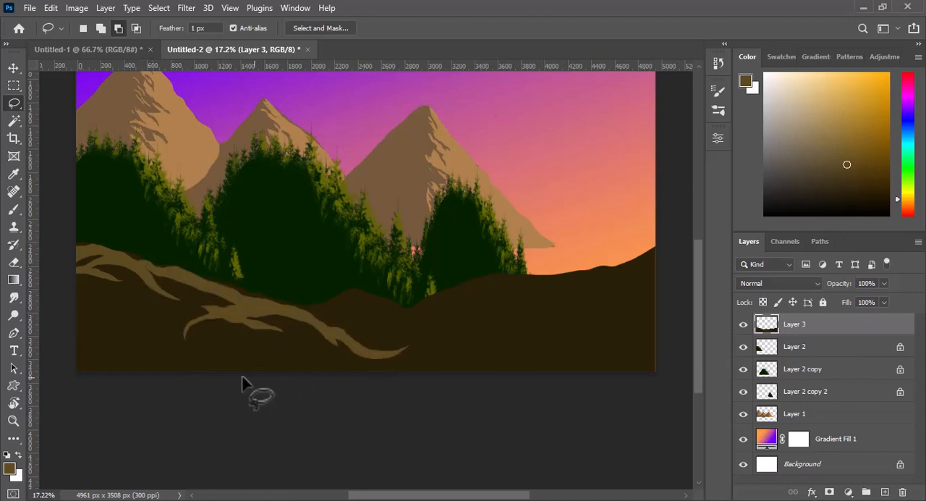
- Lasso several small curved accents below the left slope's highlights with 0 px feather, fill them with lighter brown and deselect
mouse_move(175, 319)
mouse_down()
mouse_move(97, 311)
mouse_move(175, 320)
mouse_up()
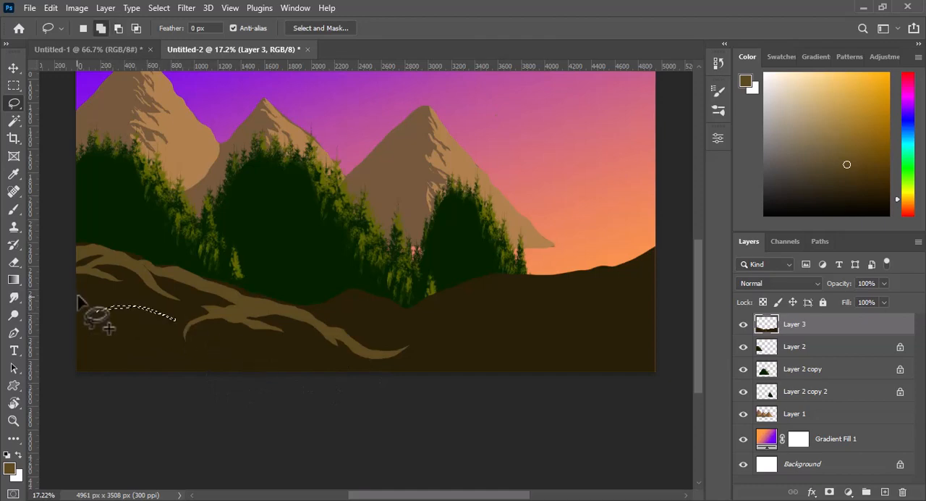
mouse_move(76, 296)
mouse_down()
mouse_move(99, 298)
mouse_move(77, 300)
mouse_up()
mouse_move(77, 339)
mouse_down()
mouse_move(94, 337)
mouse_move(79, 346)
mouse_up()
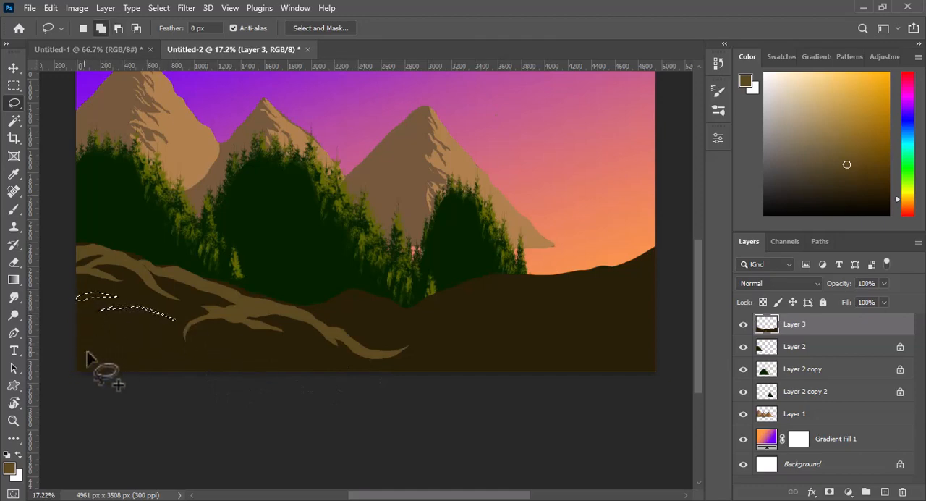
mouse_move(207, 345)
mouse_down()
mouse_move(252, 355)
mouse_move(293, 344)
mouse_move(257, 364)
mouse_move(227, 351)
mouse_move(201, 357)
mouse_up()
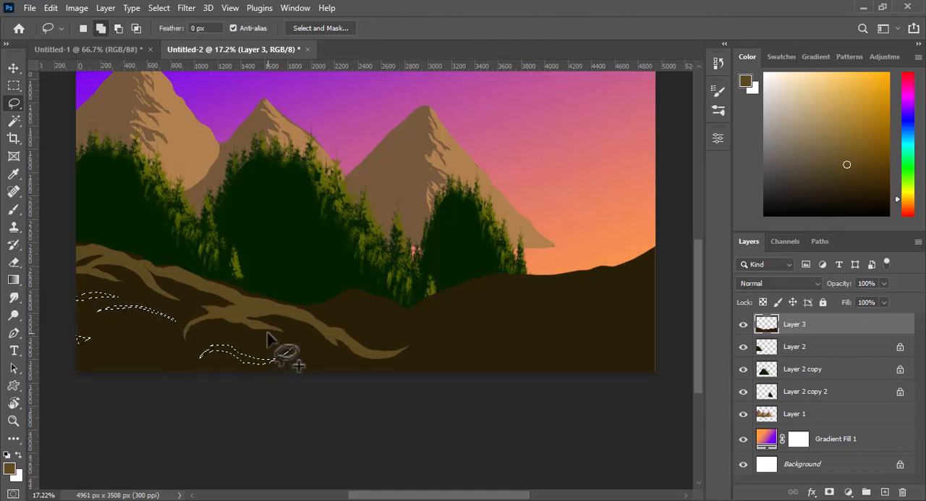
key(alt+Delete)
key(ctrl+d)
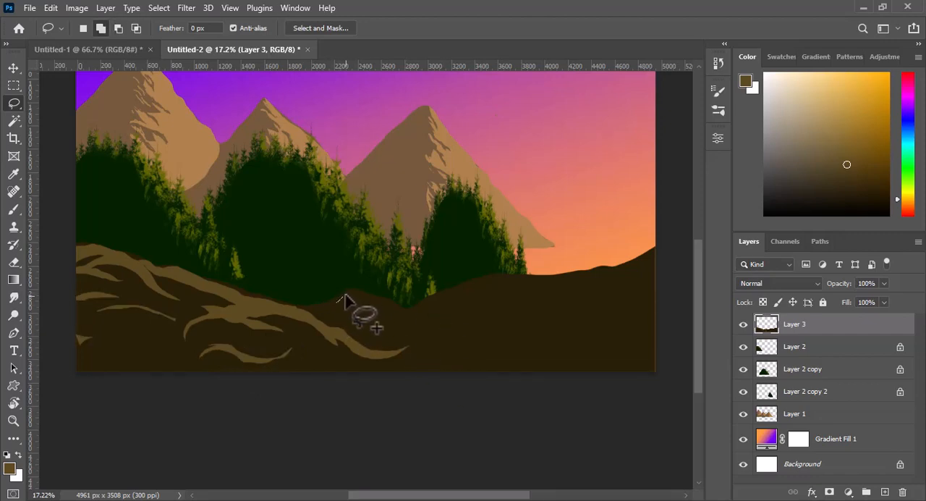
- Lasso branching highlights on the ground's middle mound and along the ridge right of it, filling them with lighter brown
mouse_move(362, 294)
mouse_down()
mouse_move(416, 320)
mouse_move(448, 324)
mouse_move(427, 328)
mouse_move(378, 312)
mouse_up()
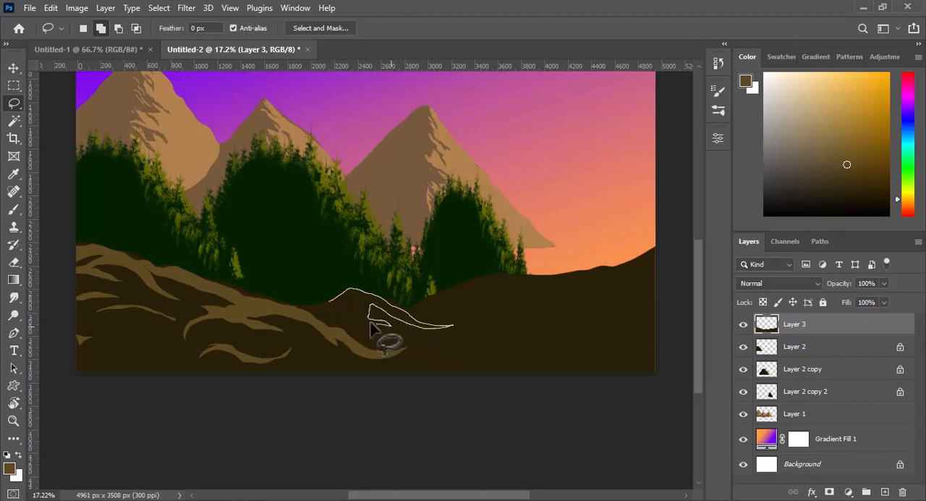
drag(320, 310, 320, 309)
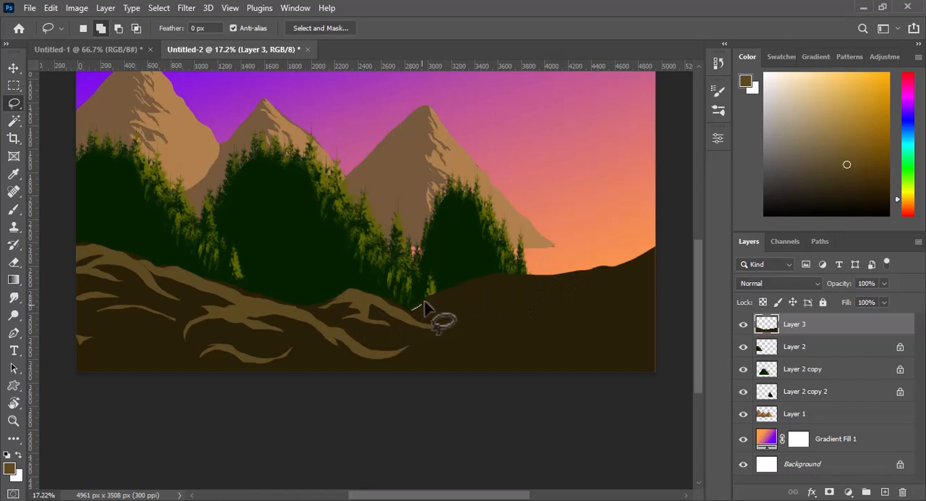
mouse_move(423, 301)
mouse_down()
mouse_move(500, 273)
mouse_move(624, 295)
mouse_move(512, 280)
mouse_move(463, 288)
mouse_move(534, 297)
mouse_move(455, 297)
mouse_move(411, 315)
mouse_up()
key(alt+BackSpace)
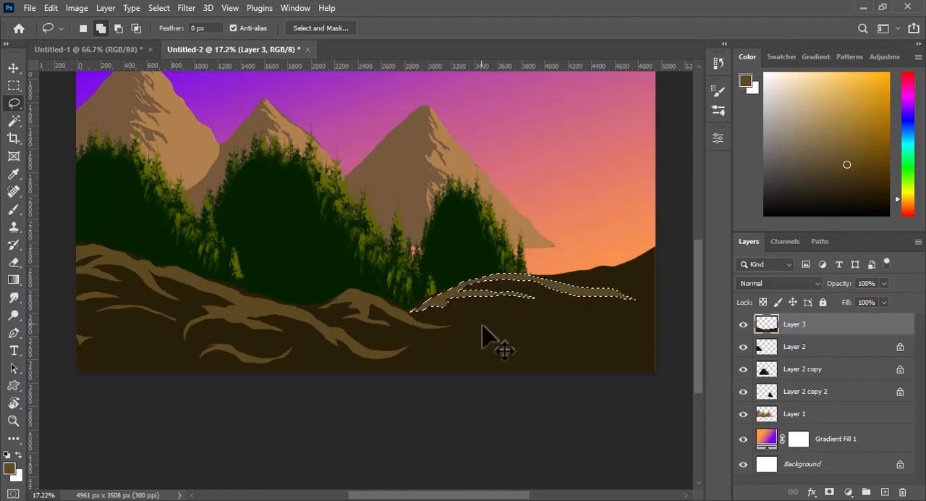
key(ctrl+d)
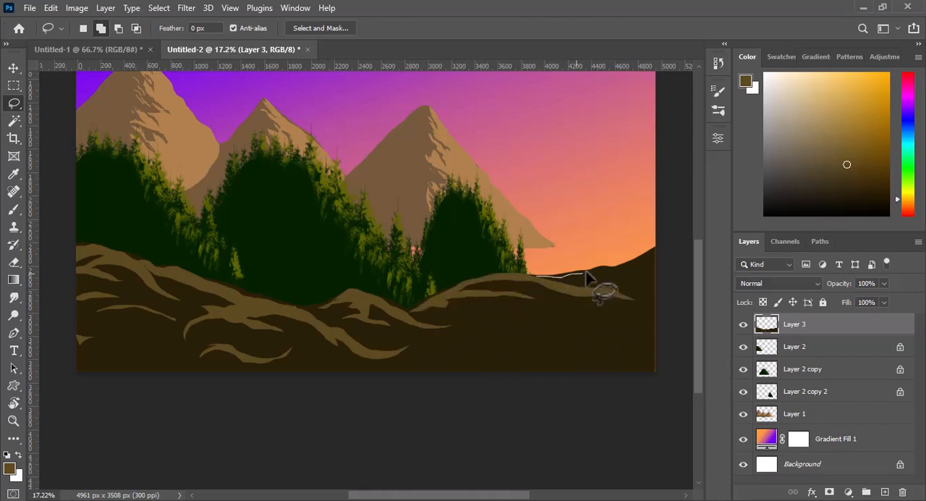
- Lasso a broad highlight along the ridge at the ground's right end, fill it with the lighter brown and deselect
mouse_move(586, 273)
mouse_down()
mouse_move(622, 268)
mouse_move(657, 246)
mouse_move(621, 263)
mouse_move(535, 276)
mouse_move(648, 248)
mouse_move(576, 268)
mouse_move(603, 255)
mouse_move(588, 259)
mouse_move(614, 277)
mouse_up()
key(ctrl+d)
key(alt+BackSpace)
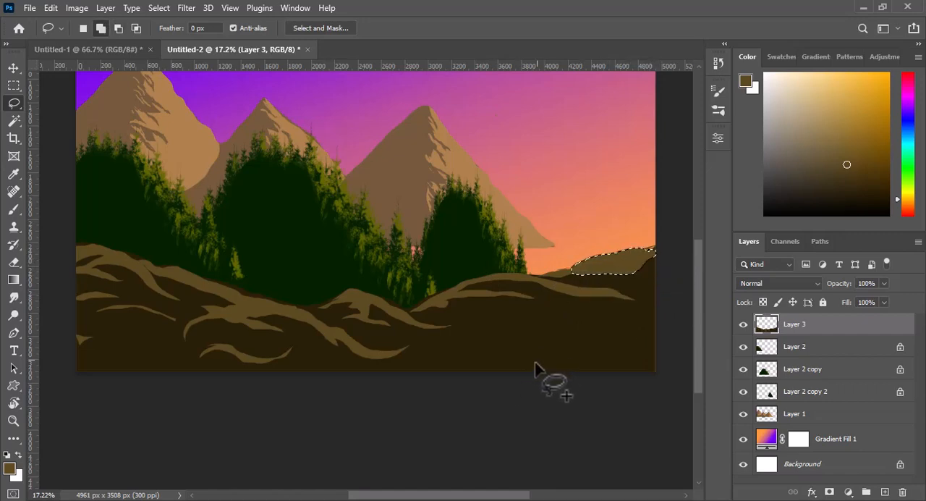
key(ctrl+d)
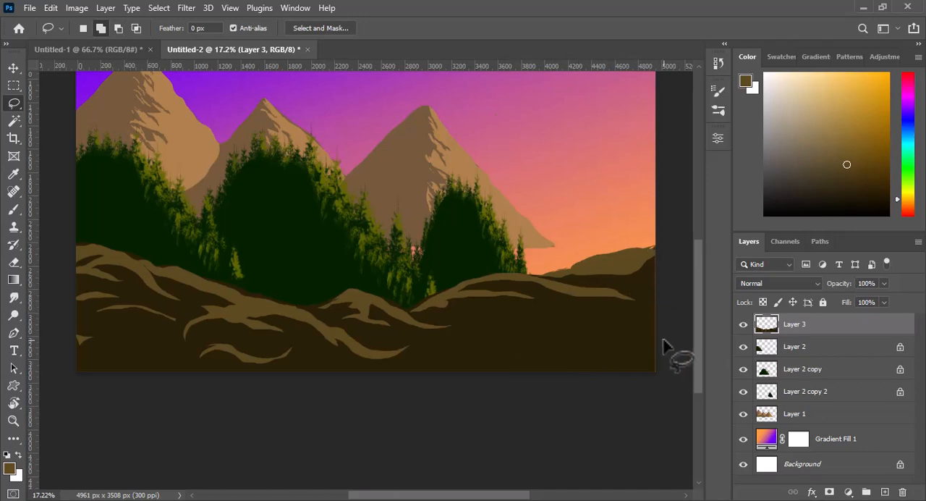
- Select the connected lighter-brown highlights across the ground's ridges with the Magic Wand at tolerance 32
click(14, 120)
click(121, 264)
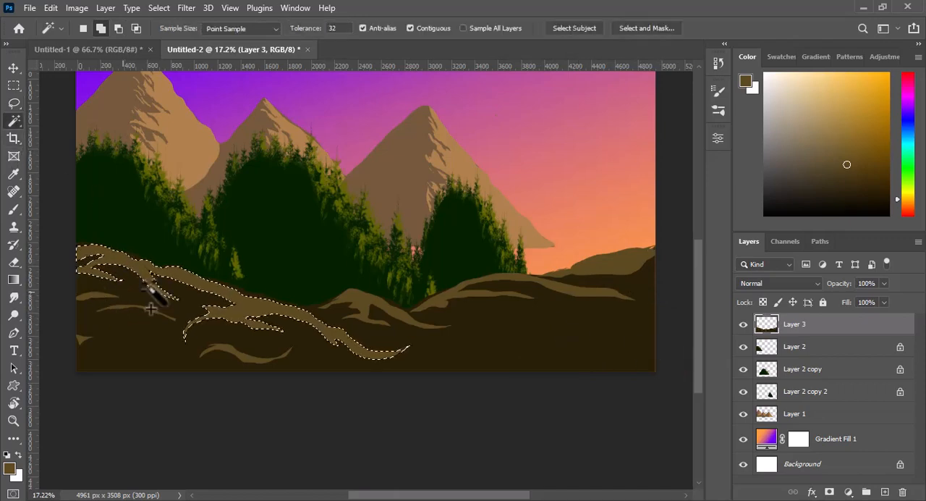
shift+click(469, 293)
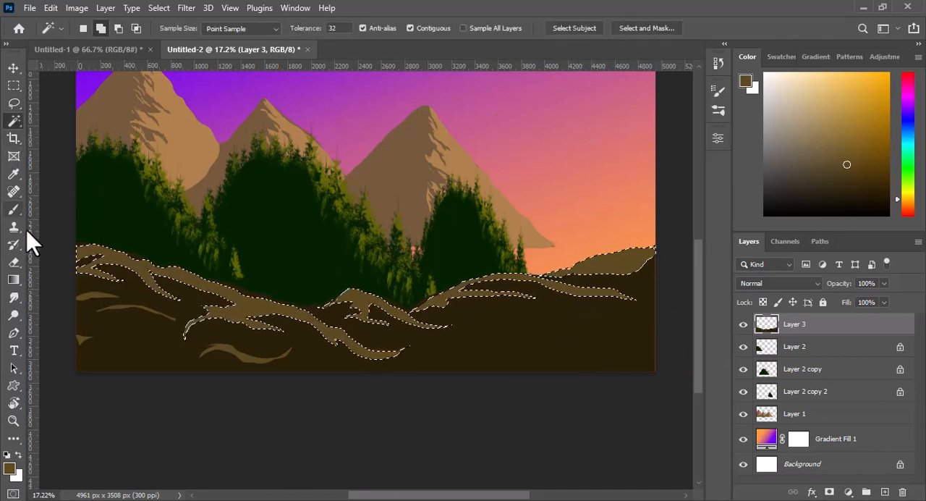
- Paint pale tan (#8e7c54) upper edges inside the selected ridge highlights with the rough 23 px preset brush at 72 px, and deselect
click(15, 209)
click(98, 28)
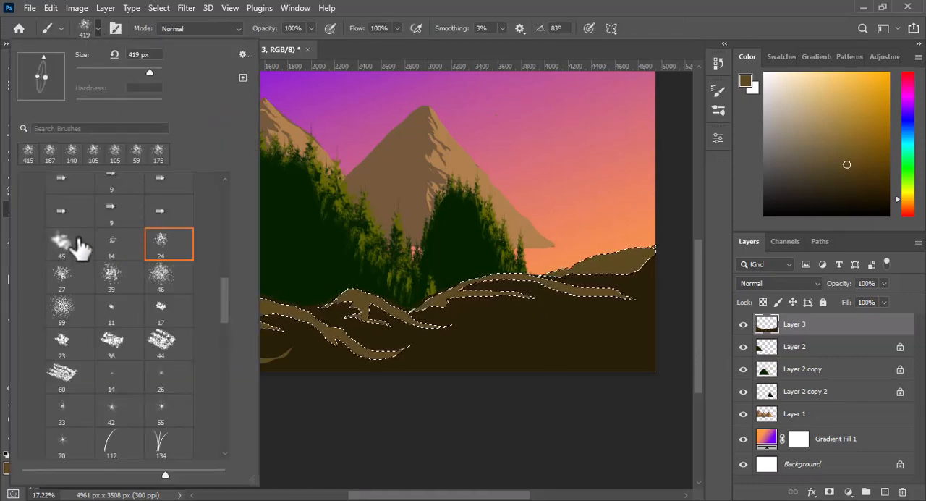
click(62, 343)
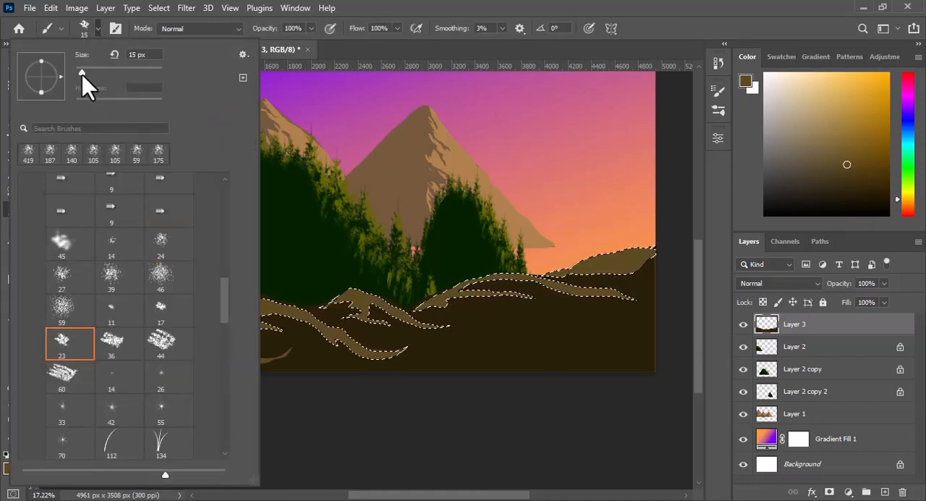
click(96, 27)
click(10, 469)
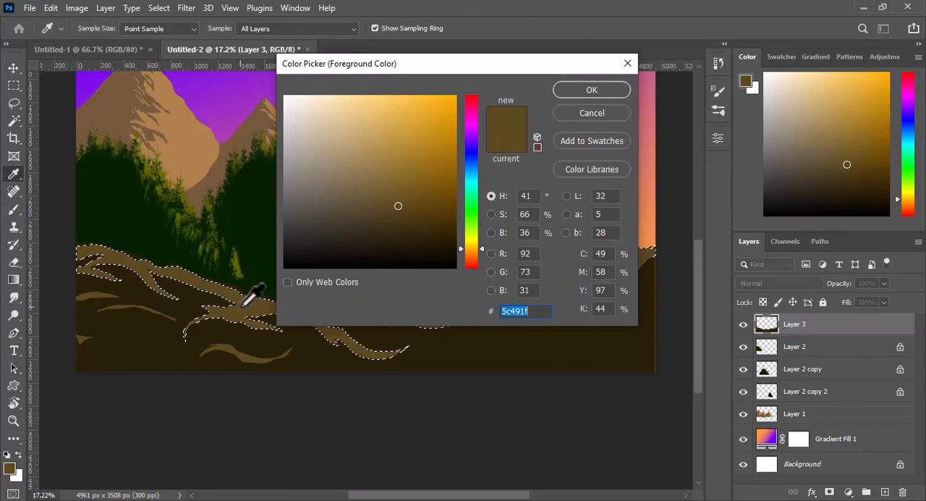
click(380, 188)
click(414, 146)
key(Return)
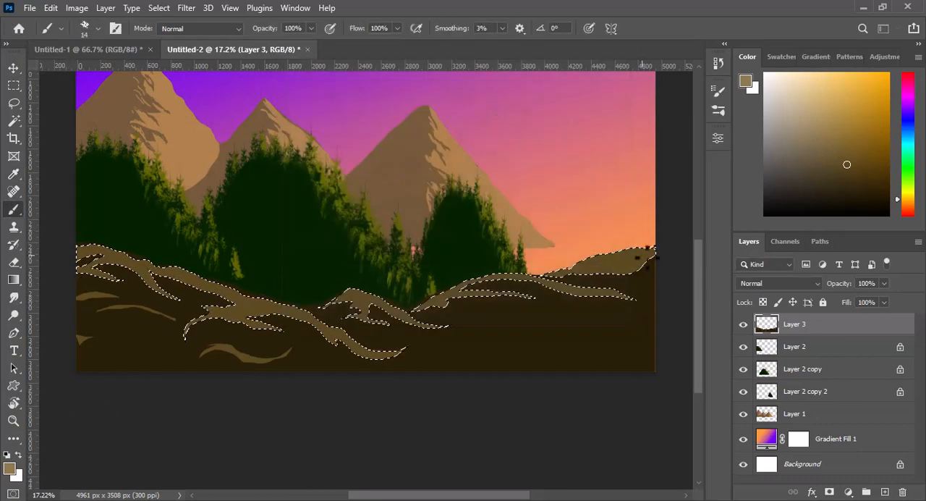
alt+right_click(611, 255)
drag(618, 255, 635, 250)
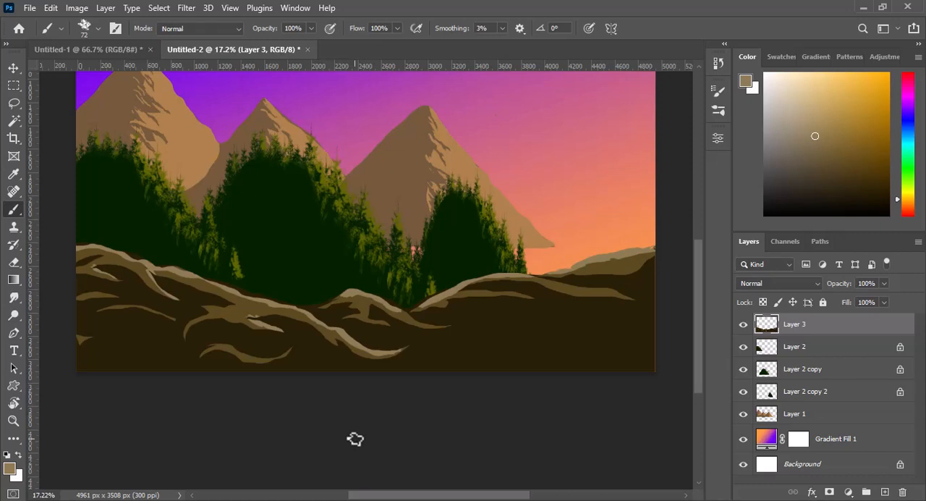
- Enlarge the mountains on Layer 1 to 113.83% and reposition them behind the forested hills
key(v)
drag(412, 169, 409, 198)
scroll(681, 279, up, 2)
drag(583, 138, 616, 119)
drag(498, 271, 446, 230)
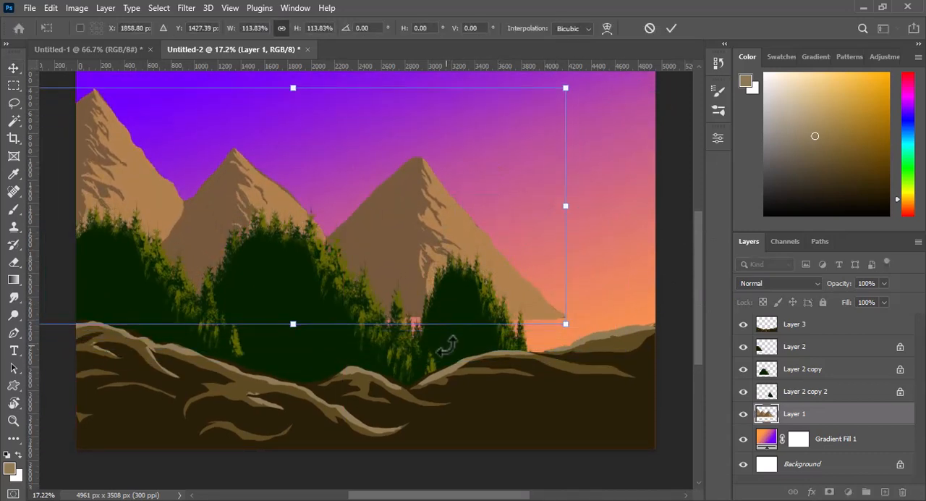
key(Return)
- Raise the right forested hill, shift the middle one slightly right and down, and lower the mountains slightly
drag(463, 365, 459, 340)
mouse_move(306, 351)
mouse_down()
mouse_move(331, 366)
mouse_move(318, 364)
mouse_up()
drag(431, 186, 419, 199)
- Distort the ground on Layer 3 by pulling its upper-right corner upward and slightly outward, and apply the transform
click(553, 396)
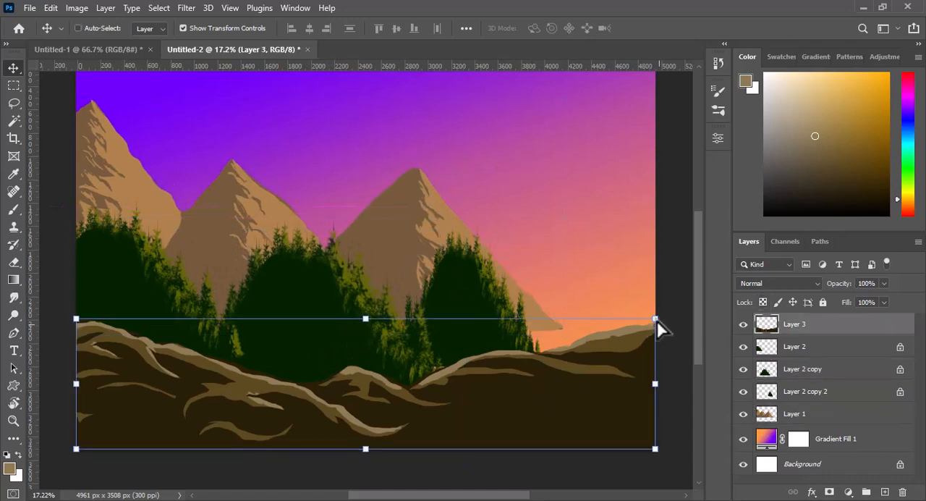
drag(657, 323, 674, 281)
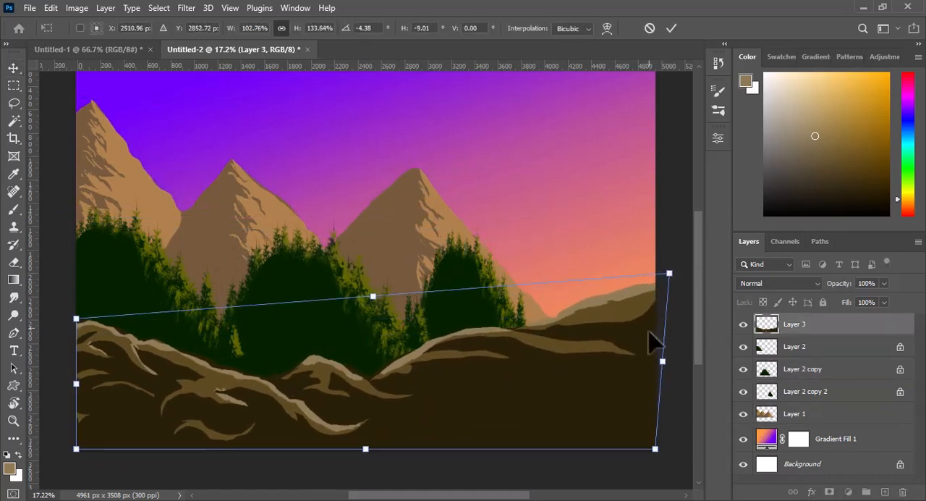
click(671, 28)
click(683, 248)
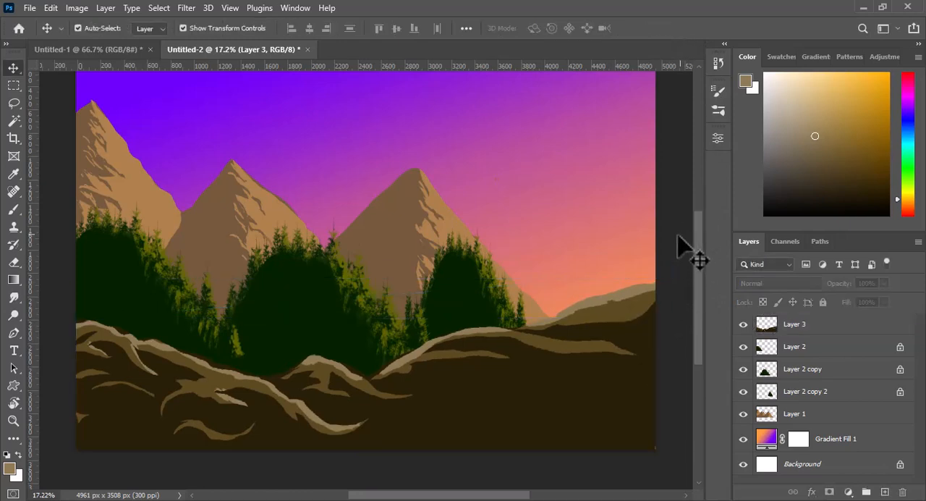
- Choose the 948 px pine-tree brush and set the foreground to the very dark green of the middle forested hill
click(14, 210)
click(97, 29)
scroll(228, 211, up, 10)
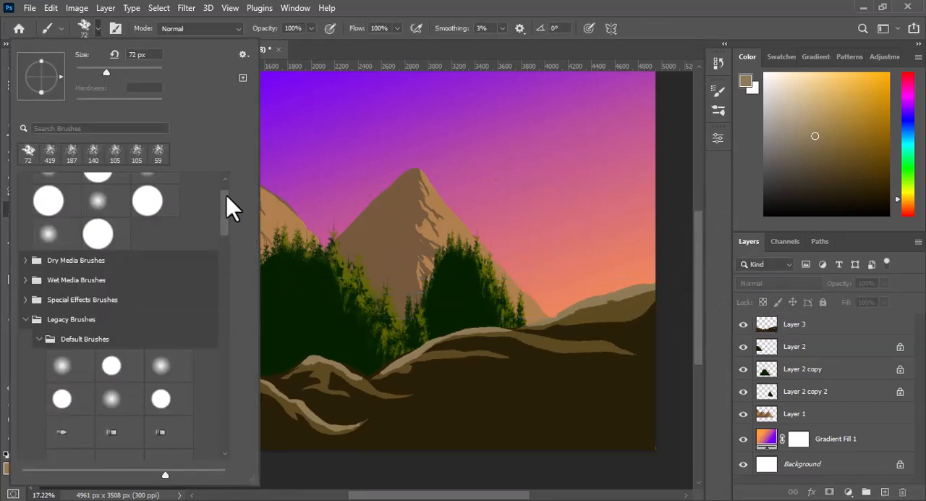
drag(225, 211, 227, 456)
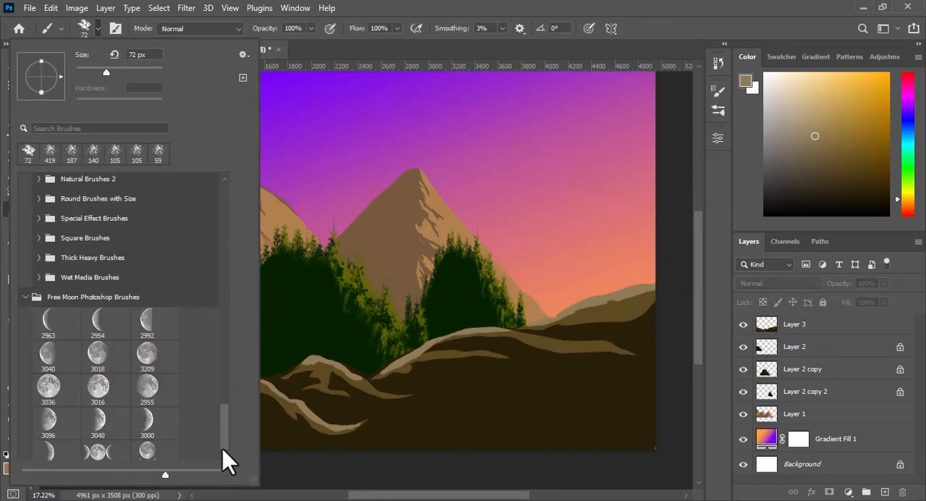
click(92, 443)
click(96, 29)
click(10, 469)
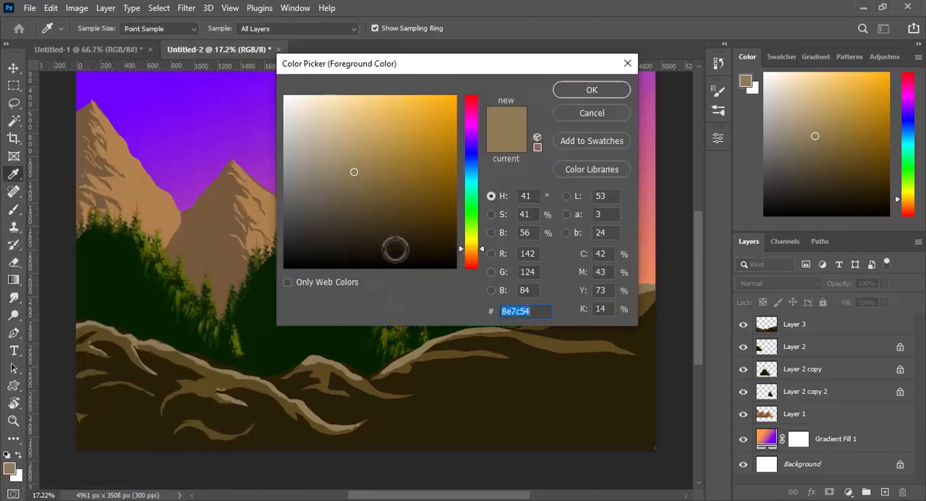
click(268, 337)
click(592, 90)
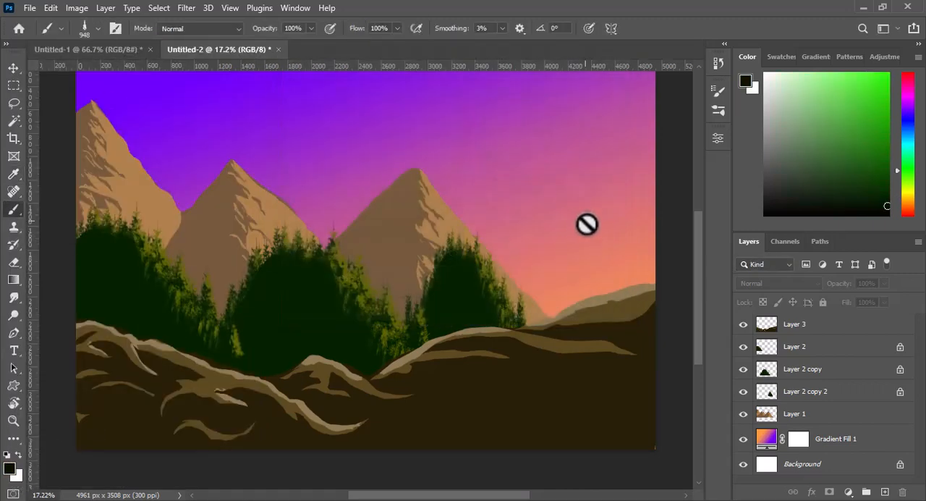
- Create a new layer above Layer 2 and stamp a tall and a smaller dark pine behind the ground's right ridge
click(795, 346)
click(884, 493)
mouse_move(532, 232)
mouse_down()
mouse_move(576, 235)
mouse_move(570, 284)
mouse_up()
click(526, 274)
click(522, 282)
click(576, 246)
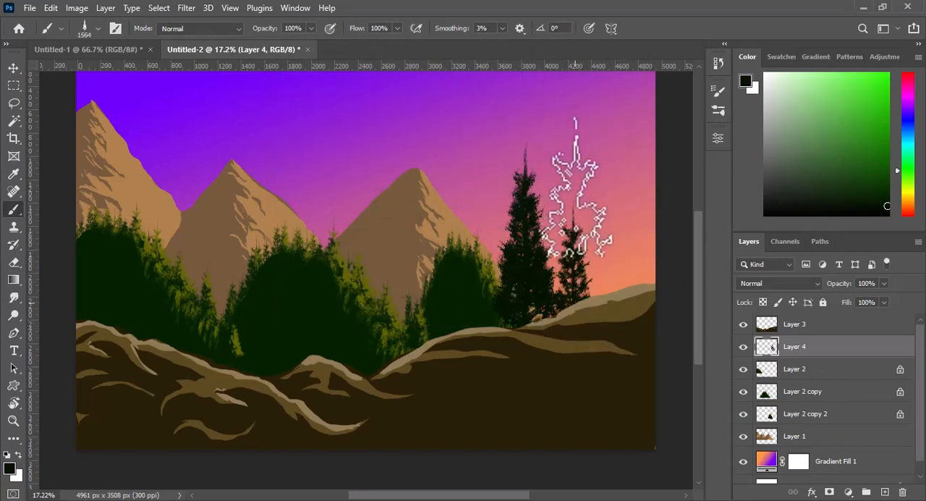
- Stamp a very tall pine of about 2481 px at the canvas's right edge and more pines between the existing ones
drag(600, 249, 643, 251)
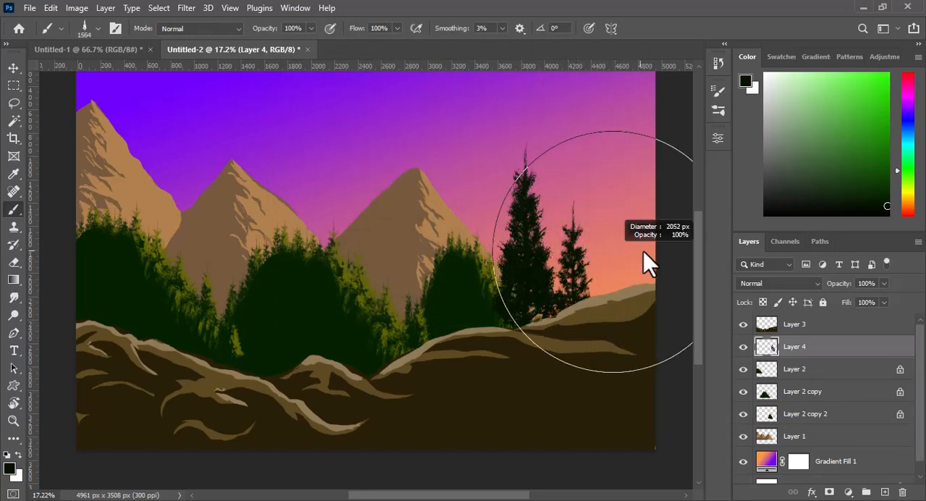
click(621, 43)
click(554, 332)
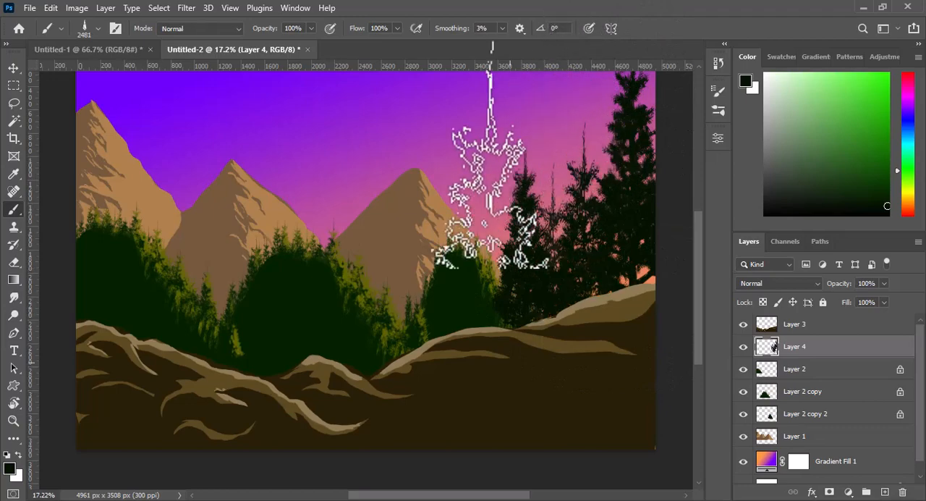
drag(533, 378, 492, 362)
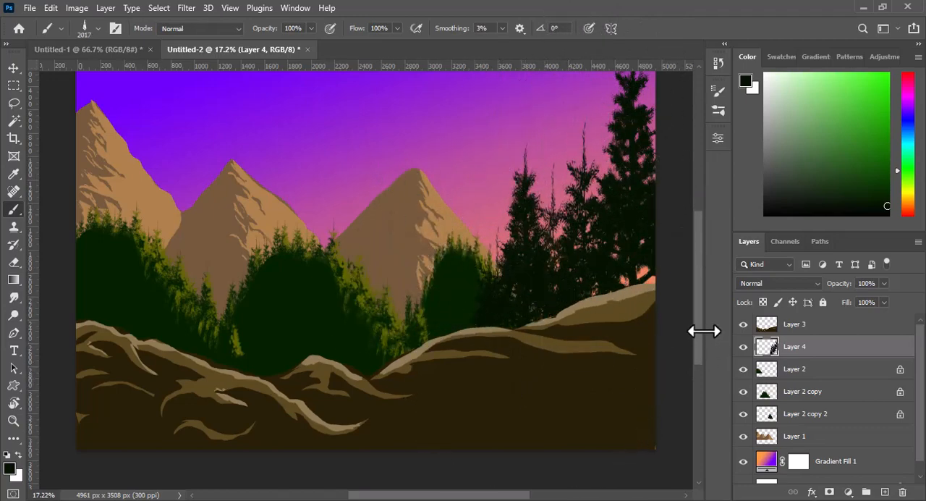
- Lock Layer 4's transparent pixels and paint sampled olive-green foliage highlights on the new pines with the spatter brush at 303 px
drag(695, 326, 701, 304)
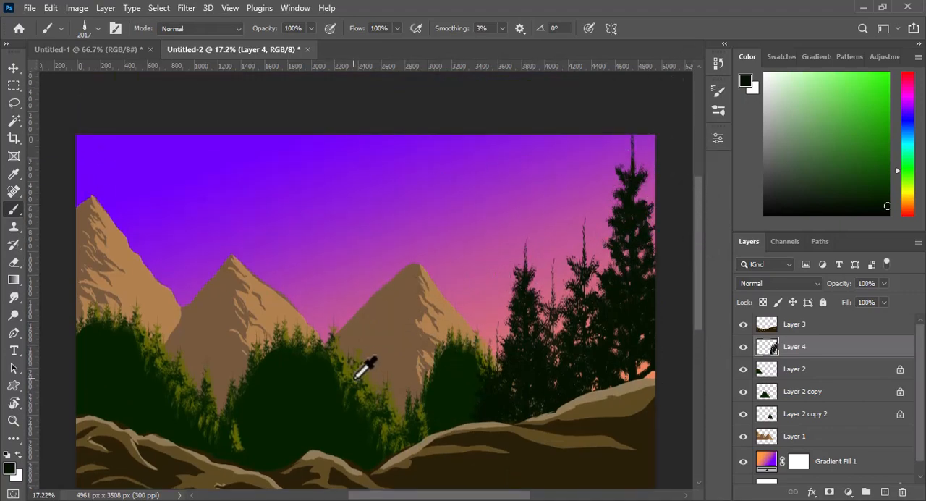
alt+click(355, 377)
click(86, 28)
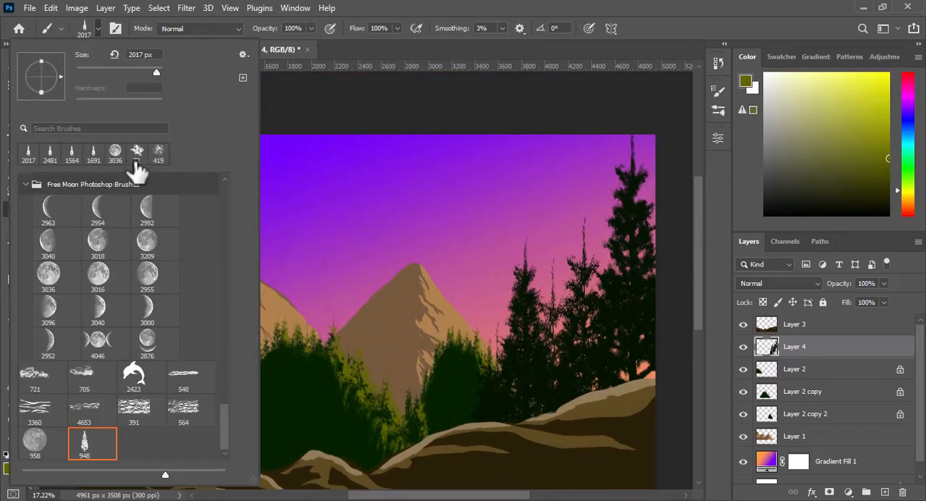
click(137, 154)
click(96, 32)
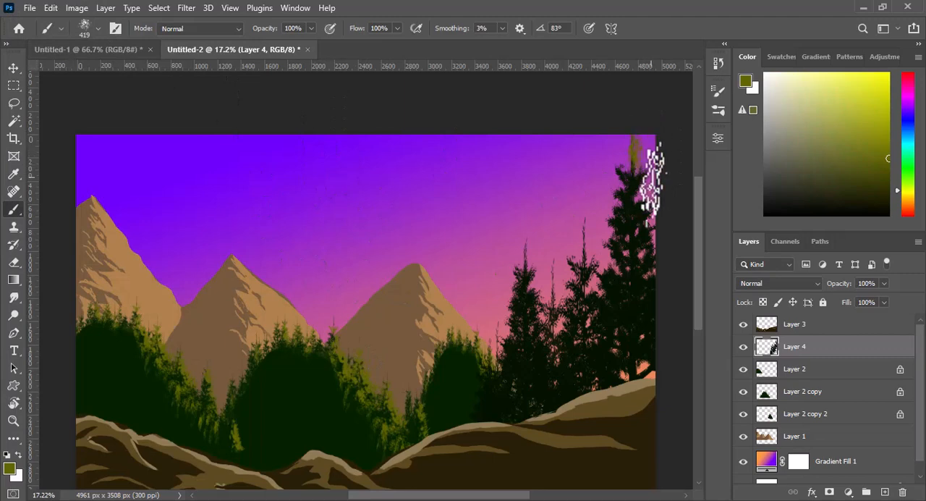
click(745, 348)
click(745, 348)
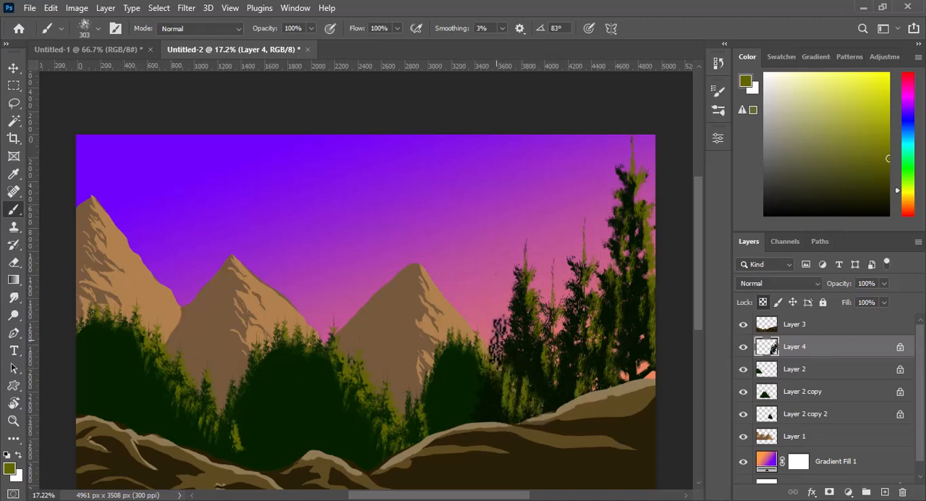
alt+click(641, 295)
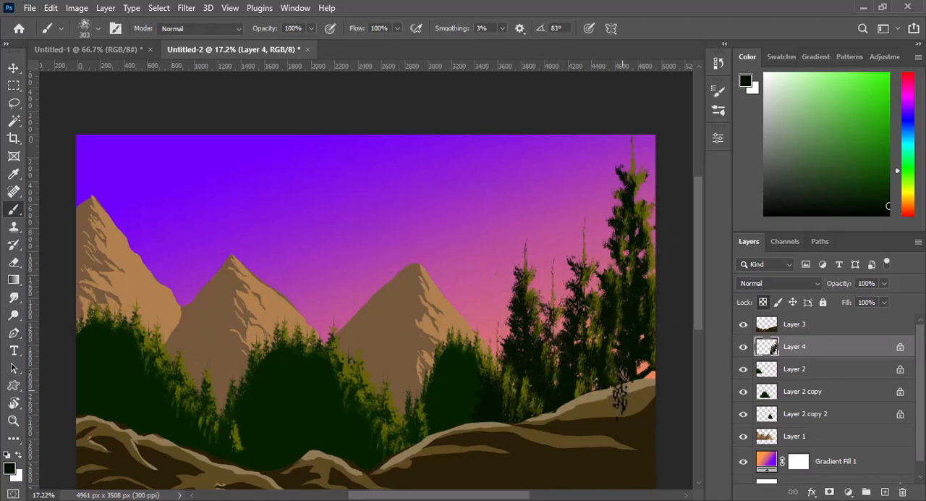
- Select the mountains' Layer 1 and set up an enlarged soft round brush with 0% hardness
key(v)
click(690, 318)
drag(699, 304, 689, 352)
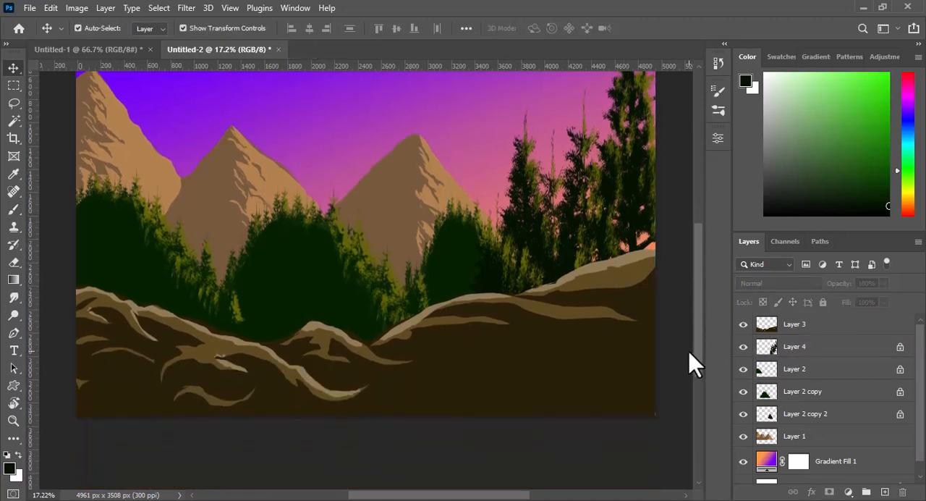
click(799, 440)
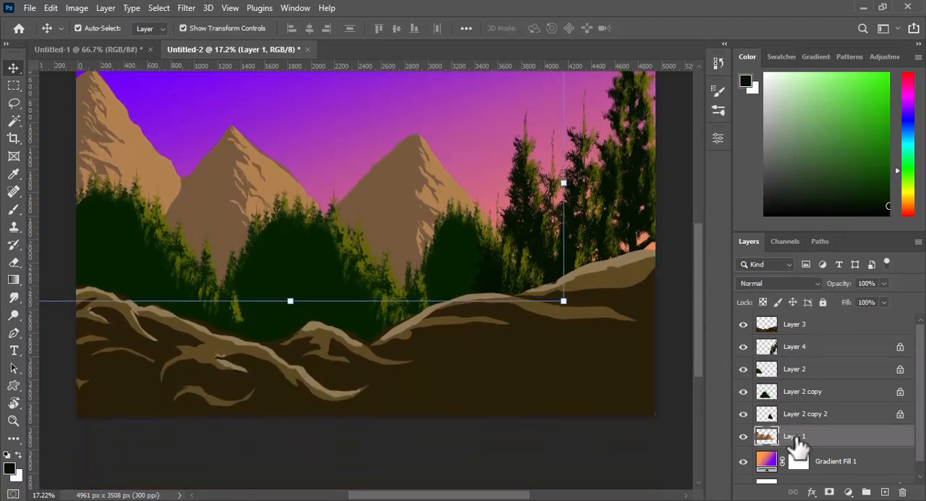
click(13, 209)
click(97, 30)
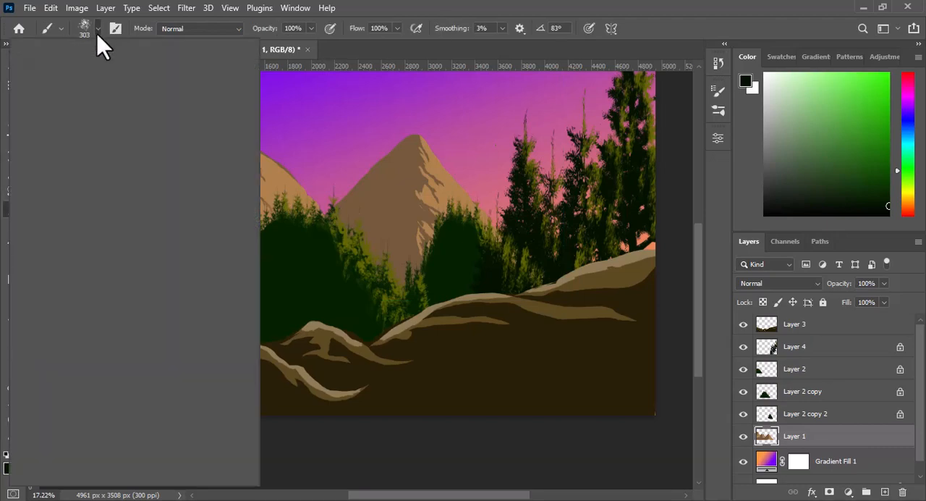
scroll(177, 222, up, 10)
click(48, 197)
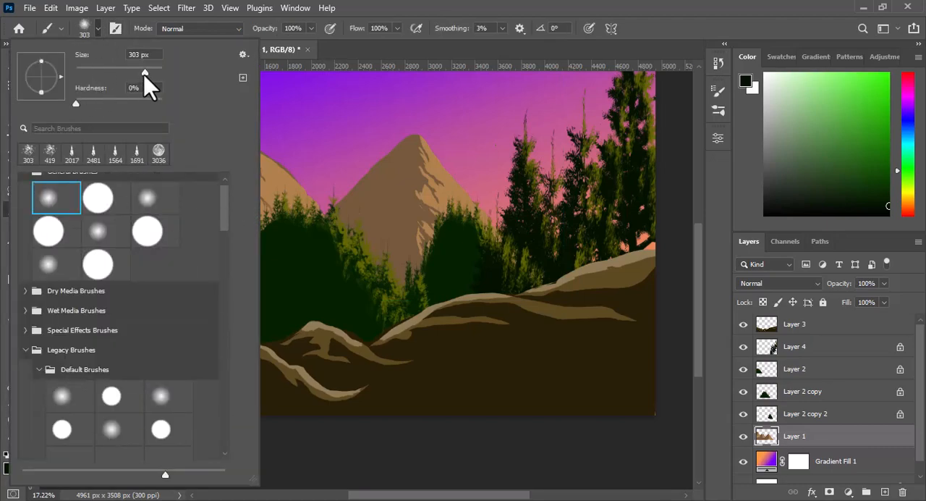
drag(145, 73, 149, 73)
click(77, 105)
key(Return)
- Shade the mountains' lower slopes darker with the soft brush at 2627 px and lock Layer 1's transparent pixels
mouse_move(167, 318)
mouse_down()
mouse_move(270, 310)
mouse_move(248, 233)
mouse_up()
key(ctrl+minus)
key(ctrl+minus)
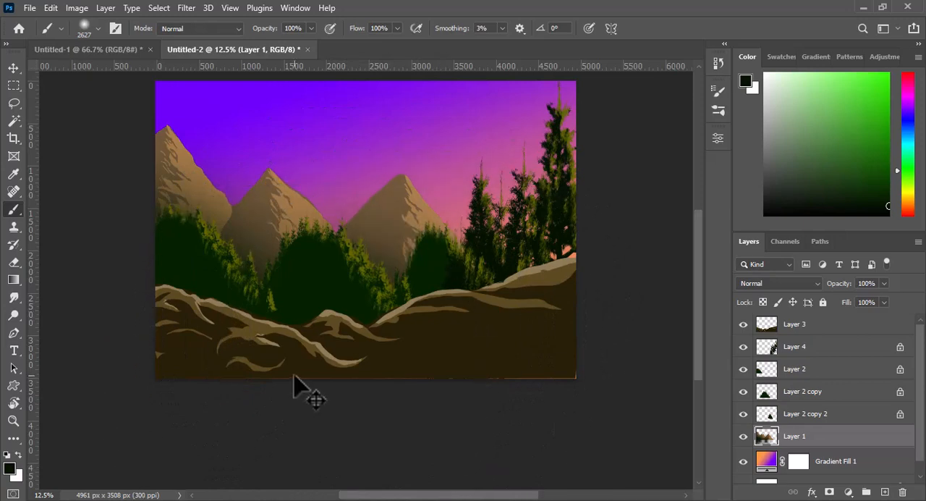
click(763, 302)
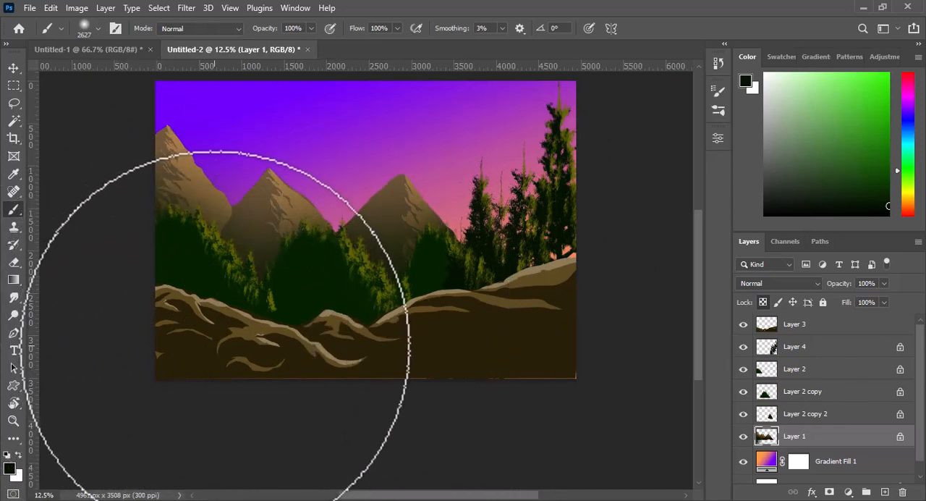
- Lasso the leftmost mountain along its border with the middle one and darken its lower slope with the soft brush at 1651 px
key(l)
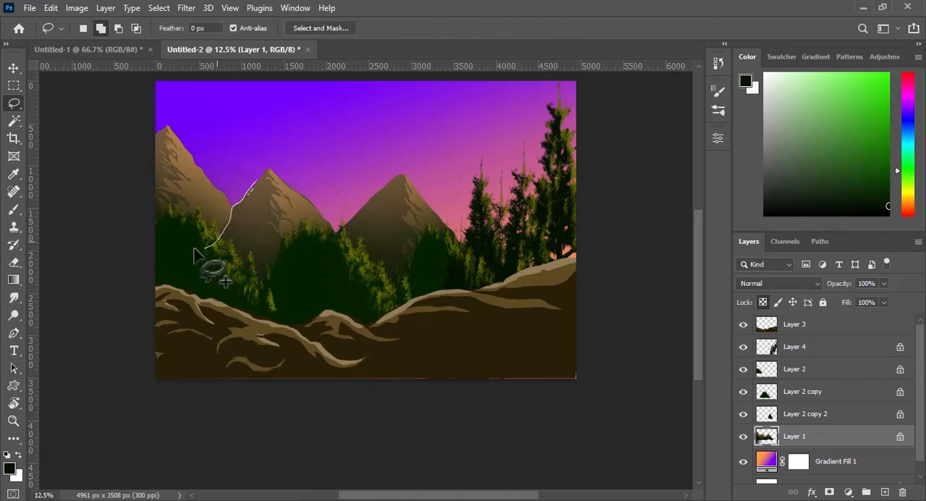
drag(264, 154, 267, 165)
key(b)
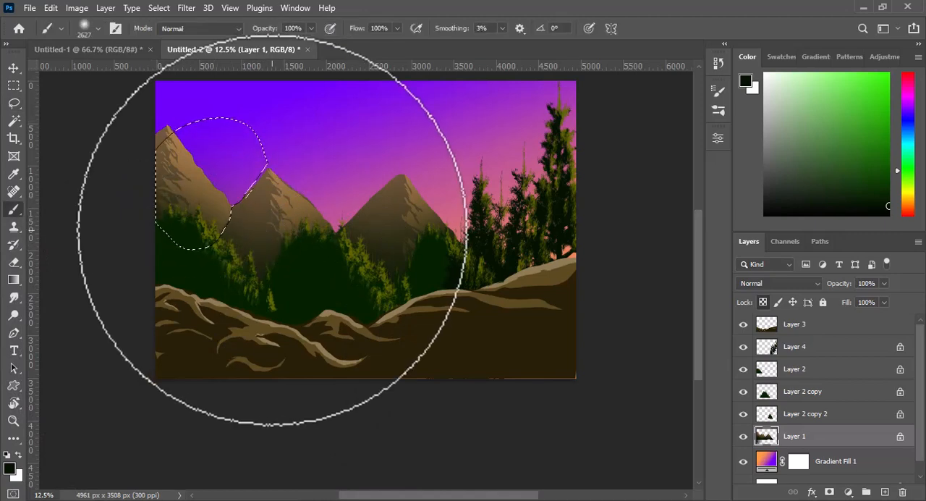
drag(272, 231, 226, 237)
click(235, 247)
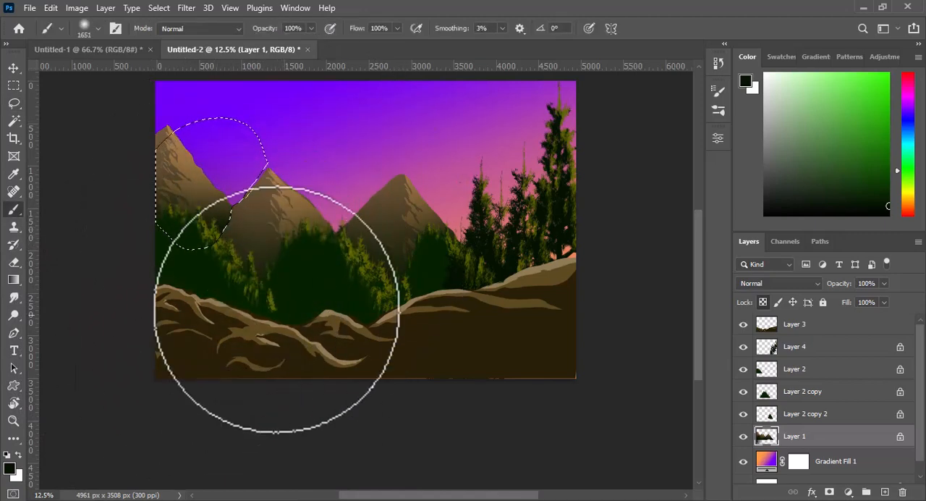
- Deselect the mountain area, add a new layer directly above Layer 2 and shade the forest's lower part with the soft brush at 2355 px
key(ctrl+d)
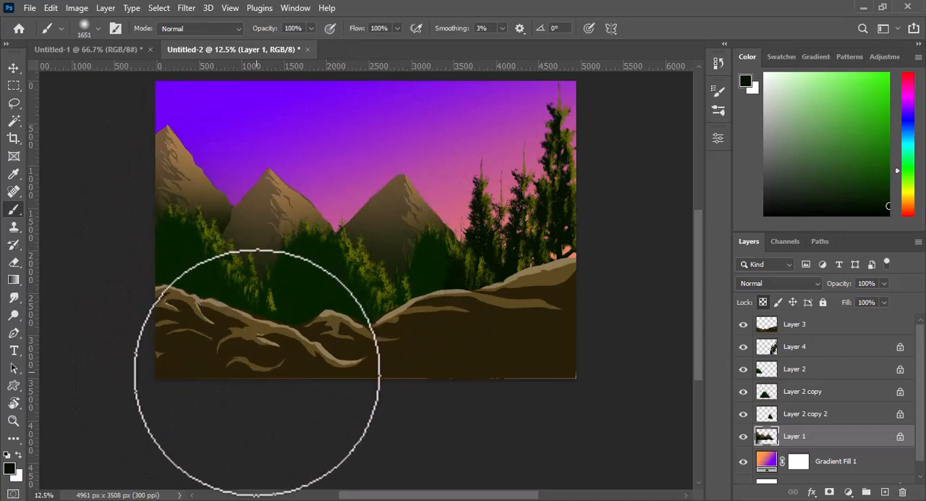
click(802, 371)
click(886, 493)
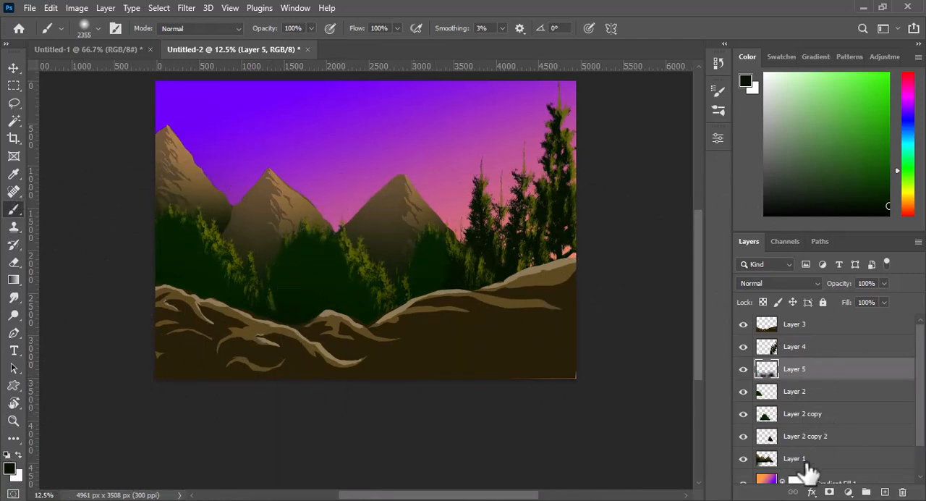
- On Layer 3, sample the foreground's brown, pick a darker shade of it and darken the ground's lower part with the soft brush at 2355 px
click(789, 324)
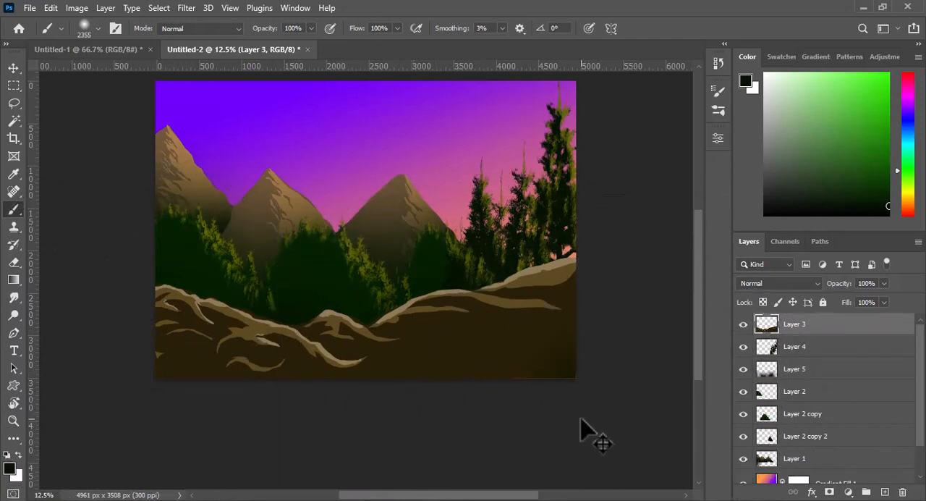
key(i)
click(513, 341)
click(12, 467)
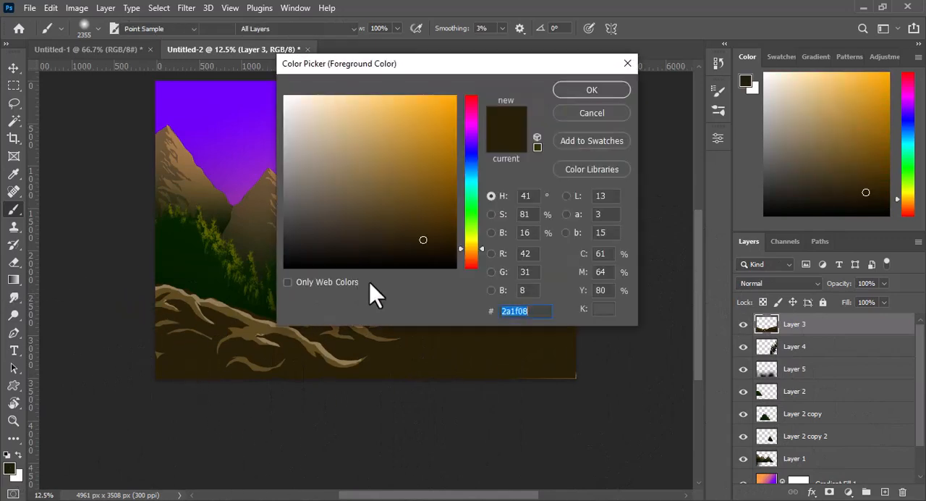
click(592, 89)
key(b)
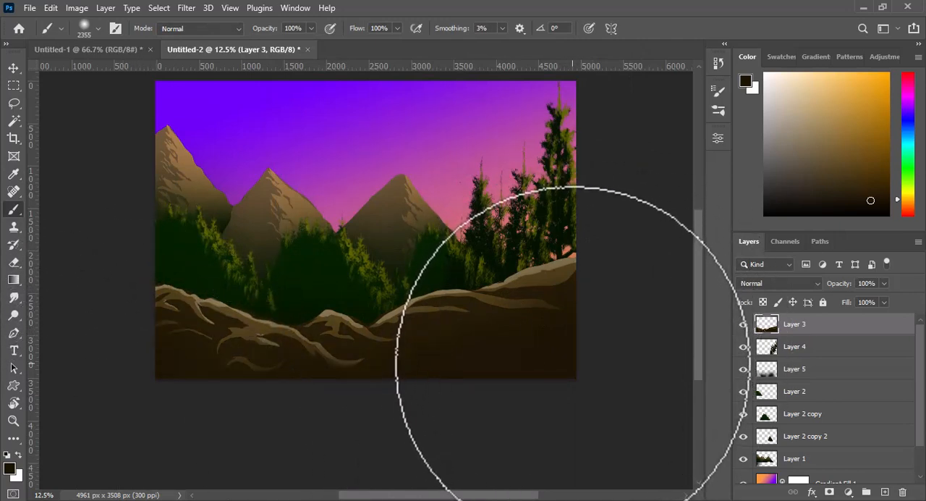
- Reduce the soft brush to 264 px for finer shading on Layer 3
scroll(573, 367, up, 1)
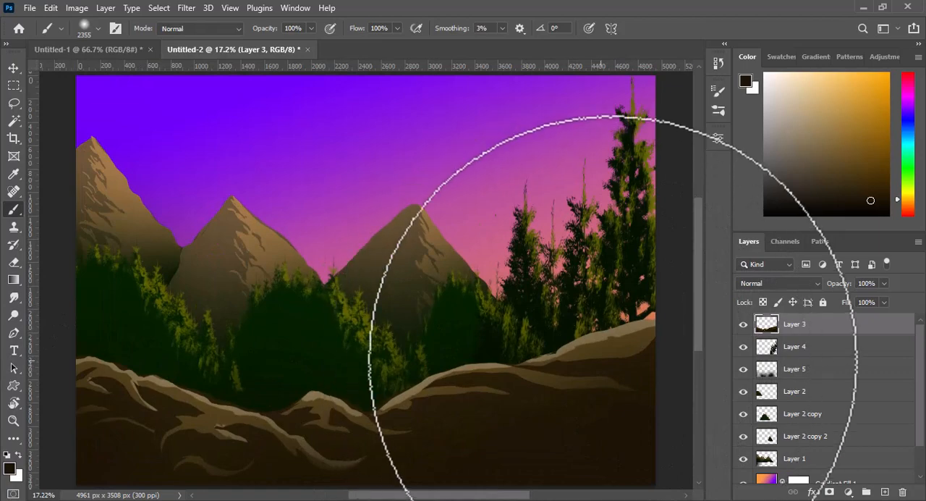
drag(478, 305, 345, 310)
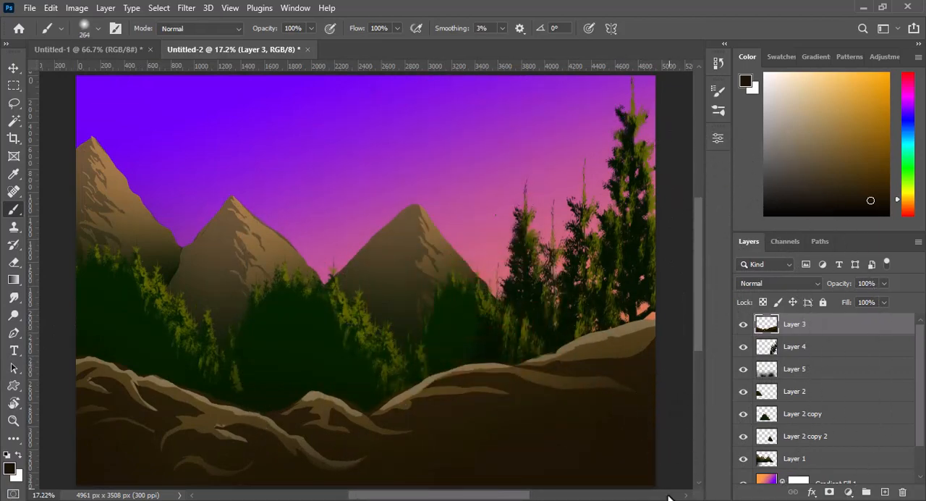